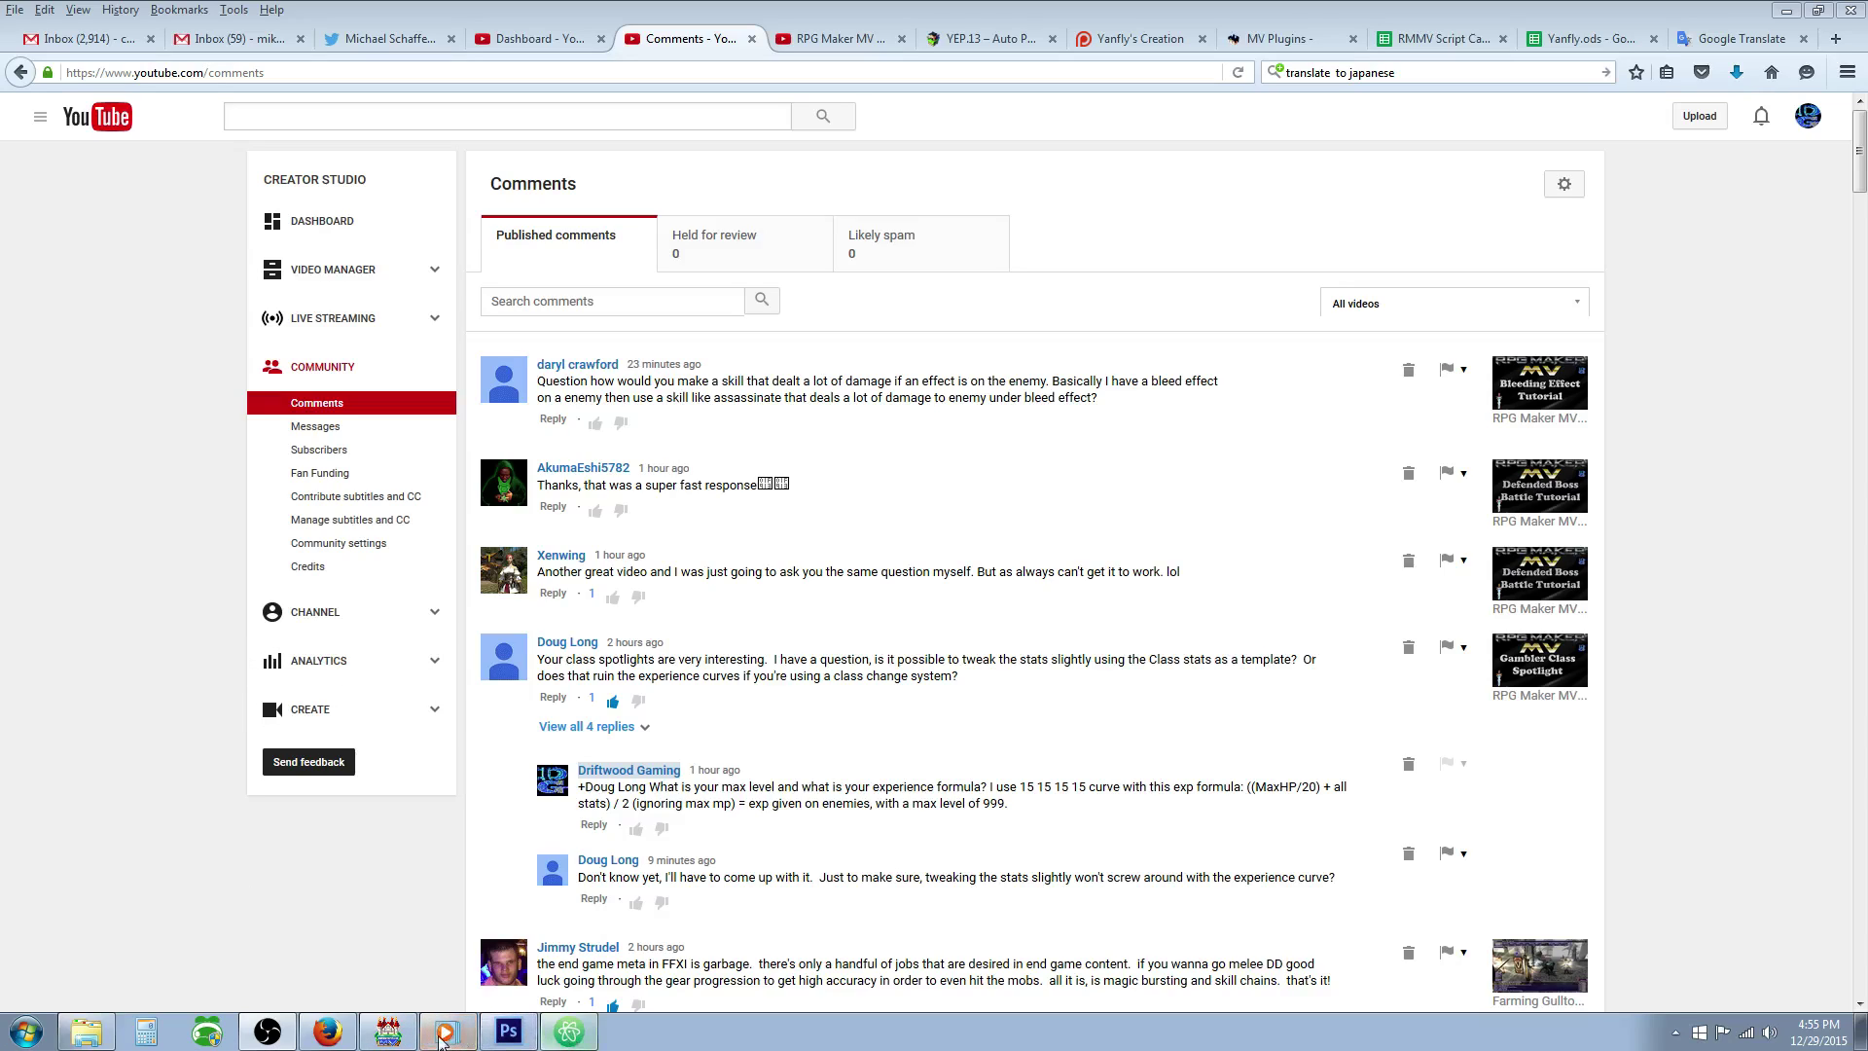
In the Database, confirm skill 0086 Bleed Strike adds the Bleeding state
{"action": "left_click", "coordinate": [388, 1031]}
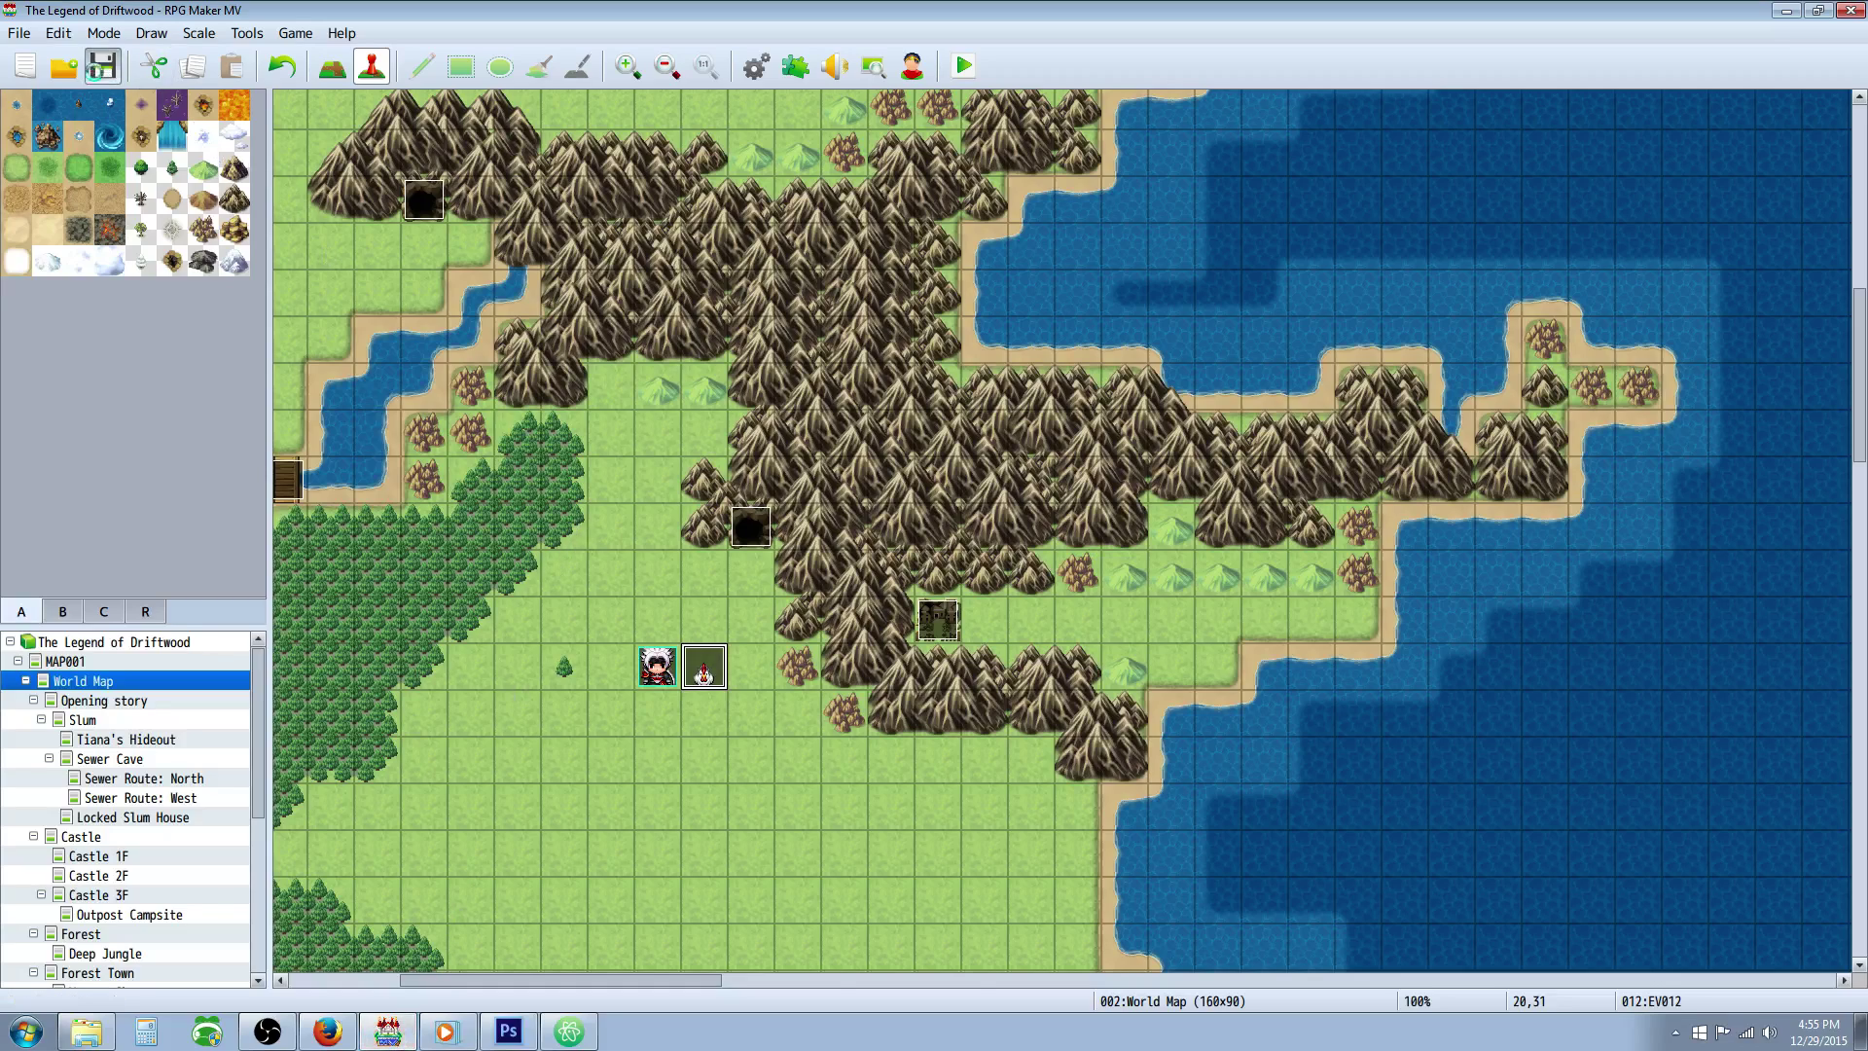
{"action": "left_click", "coordinate": [758, 68]}
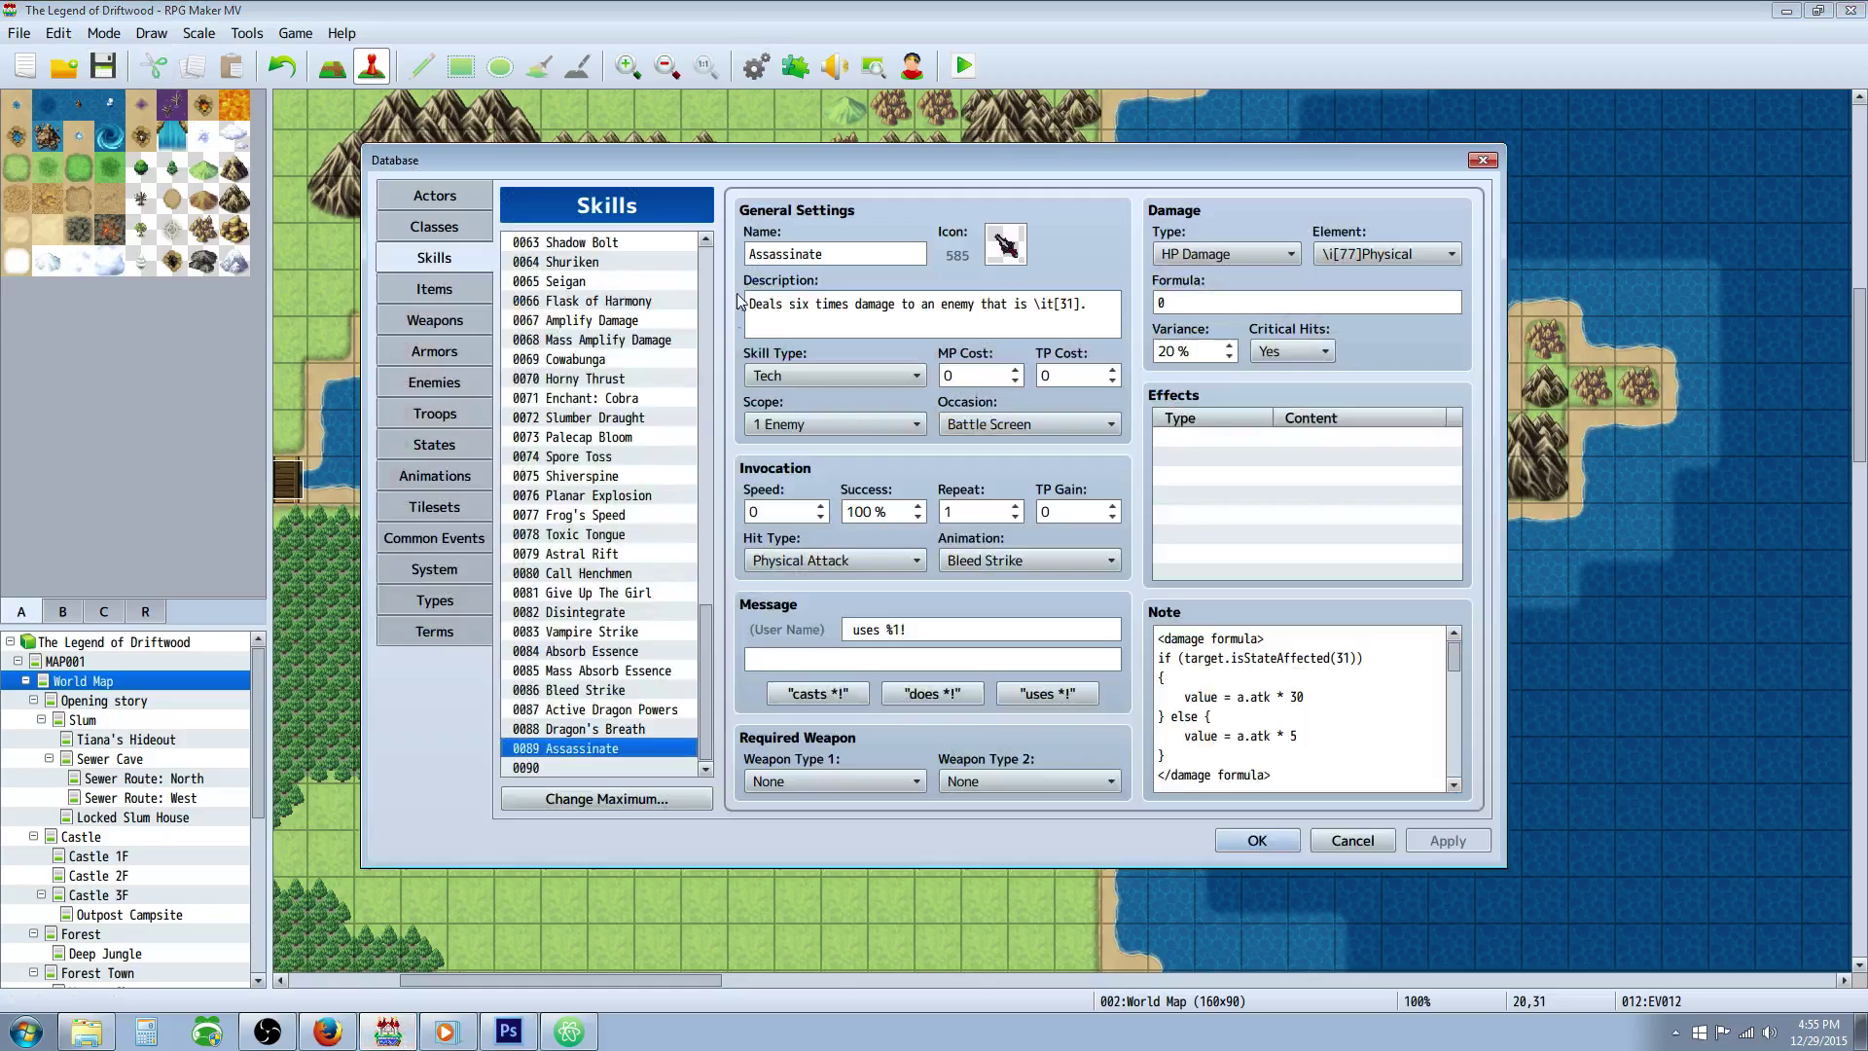
{"action": "left_click", "coordinate": [605, 691]}
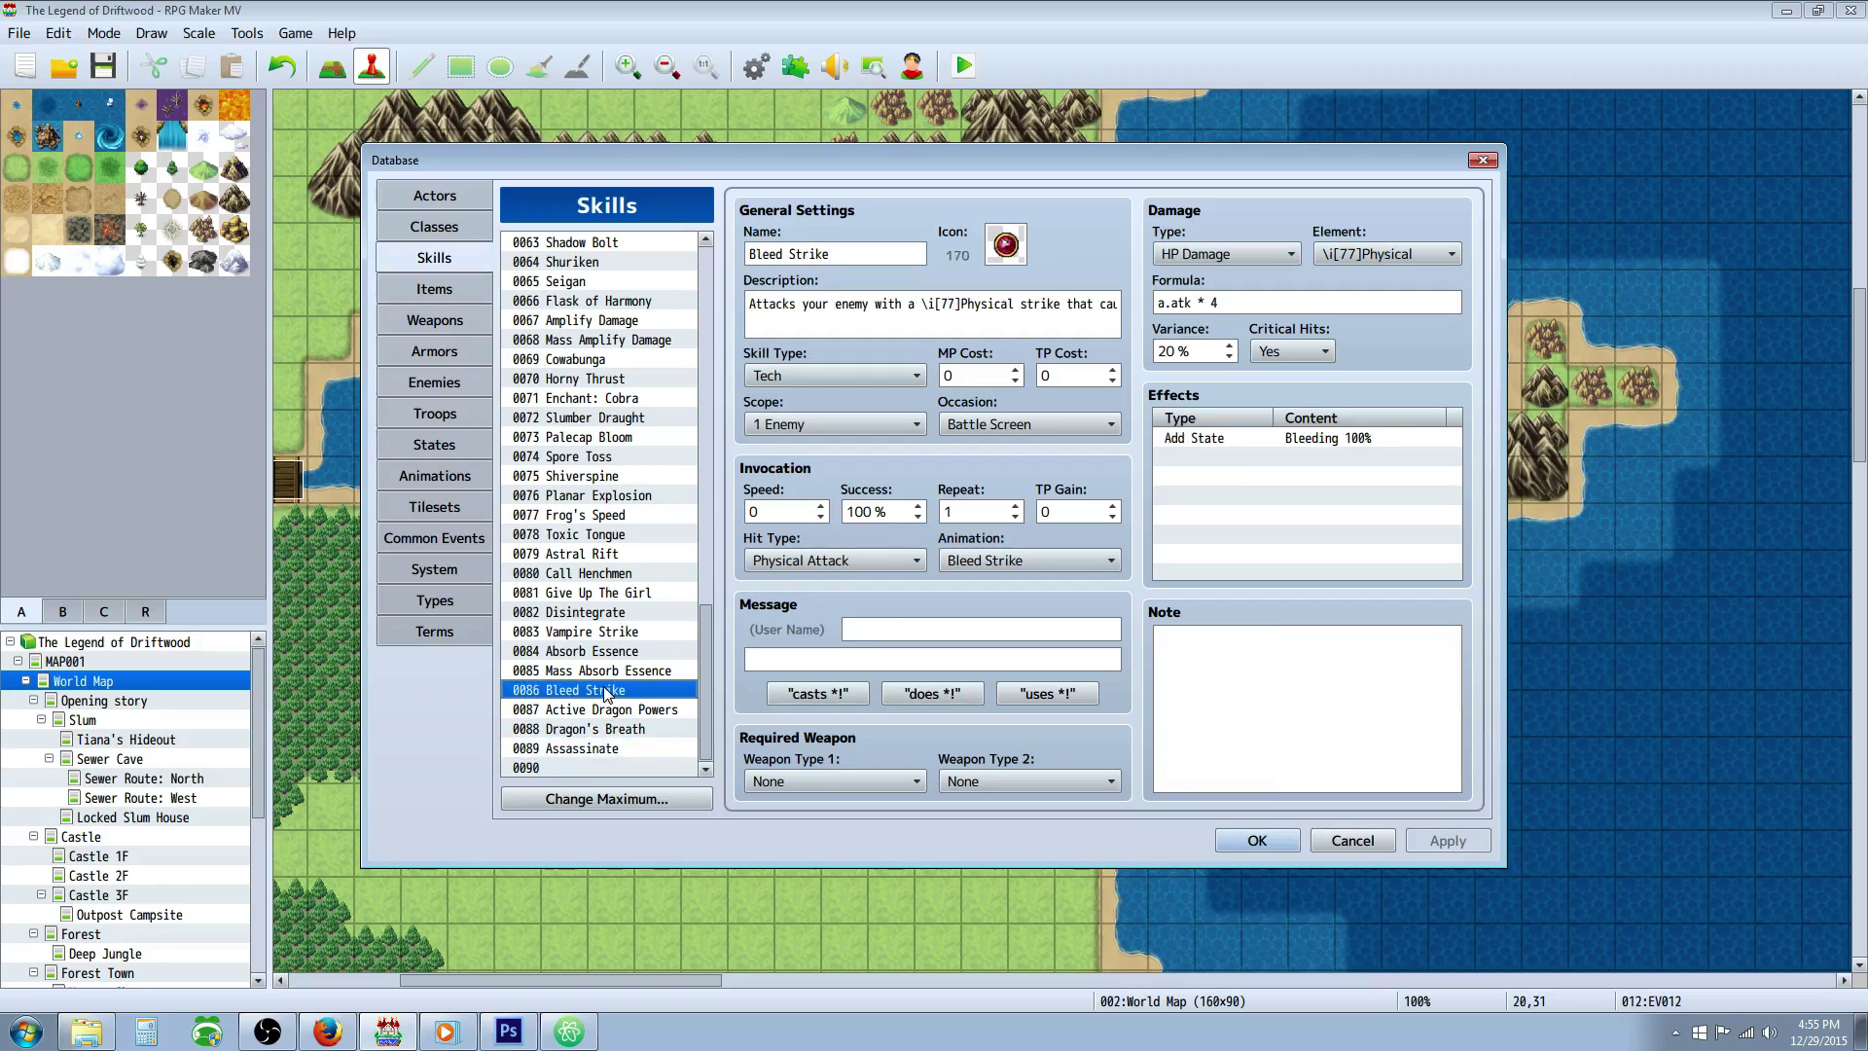
{"action": "left_click", "coordinate": [1296, 441]}
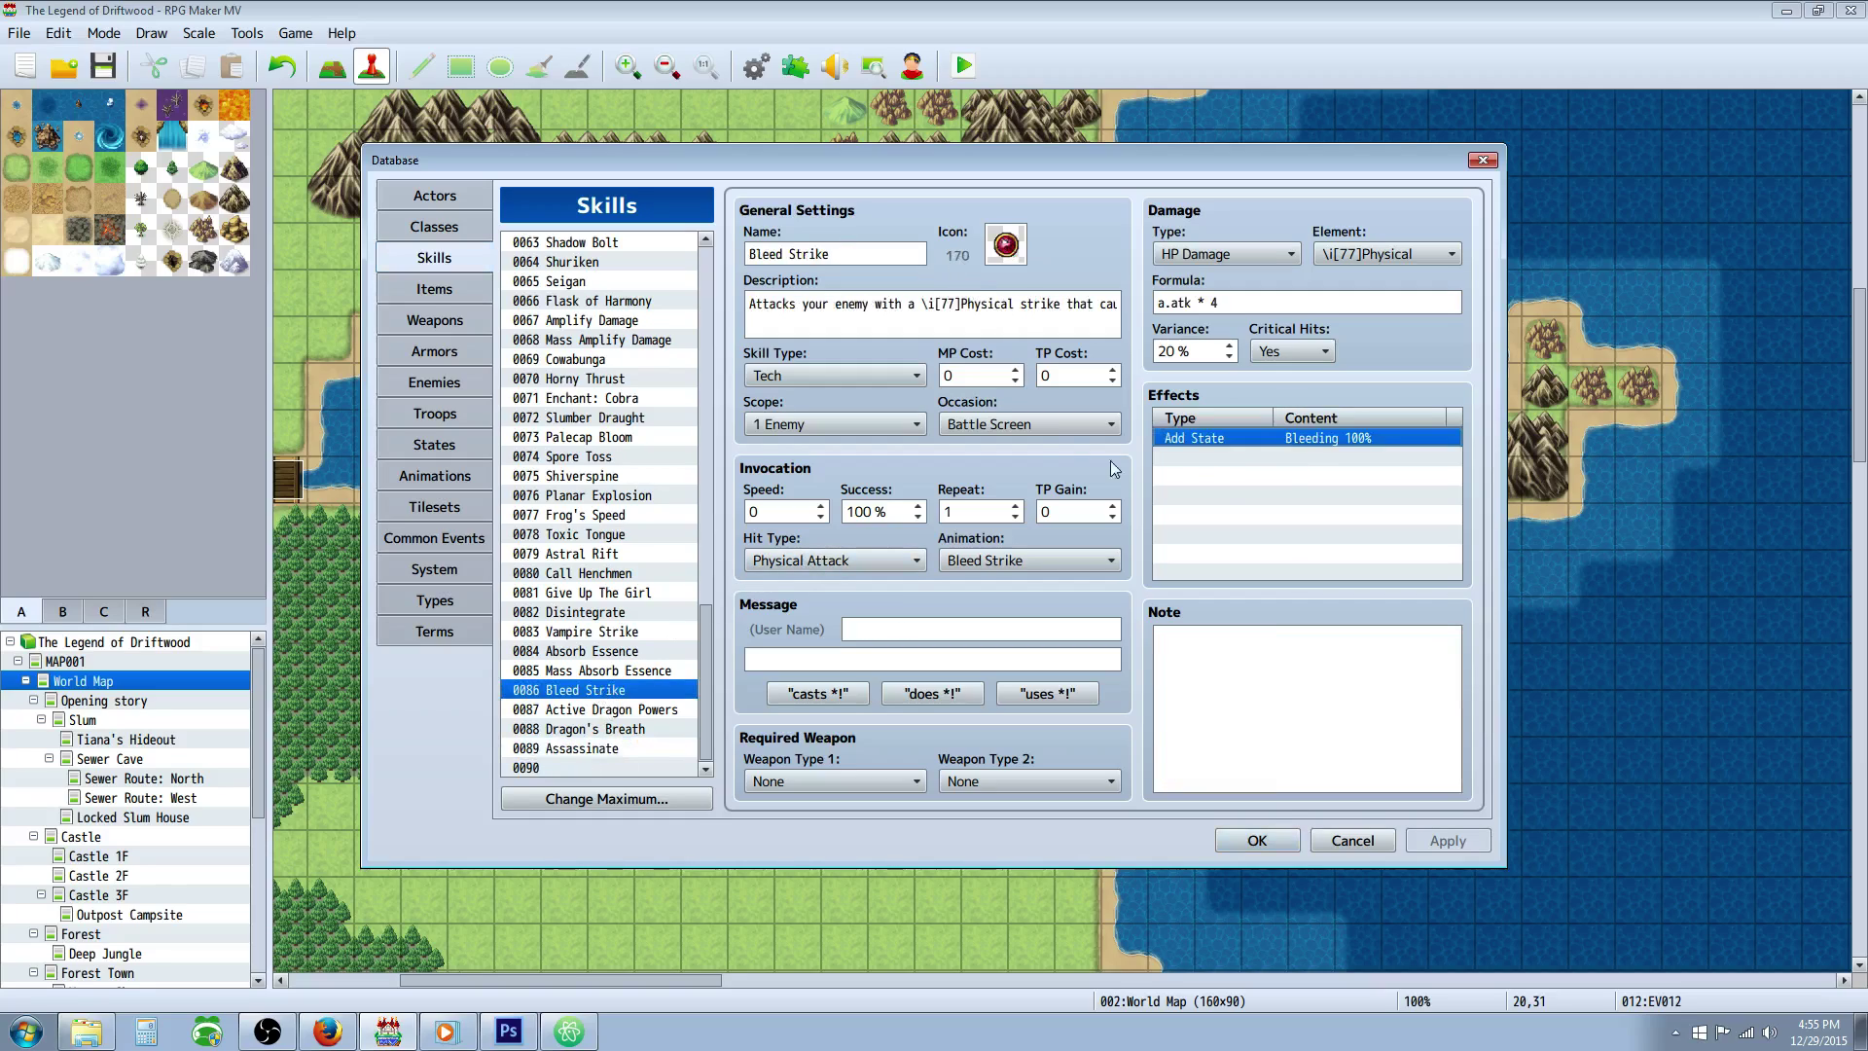
View state 0031 Bleeding's settings, then go back to the Skills list
{"action": "left_click", "coordinate": [435, 445]}
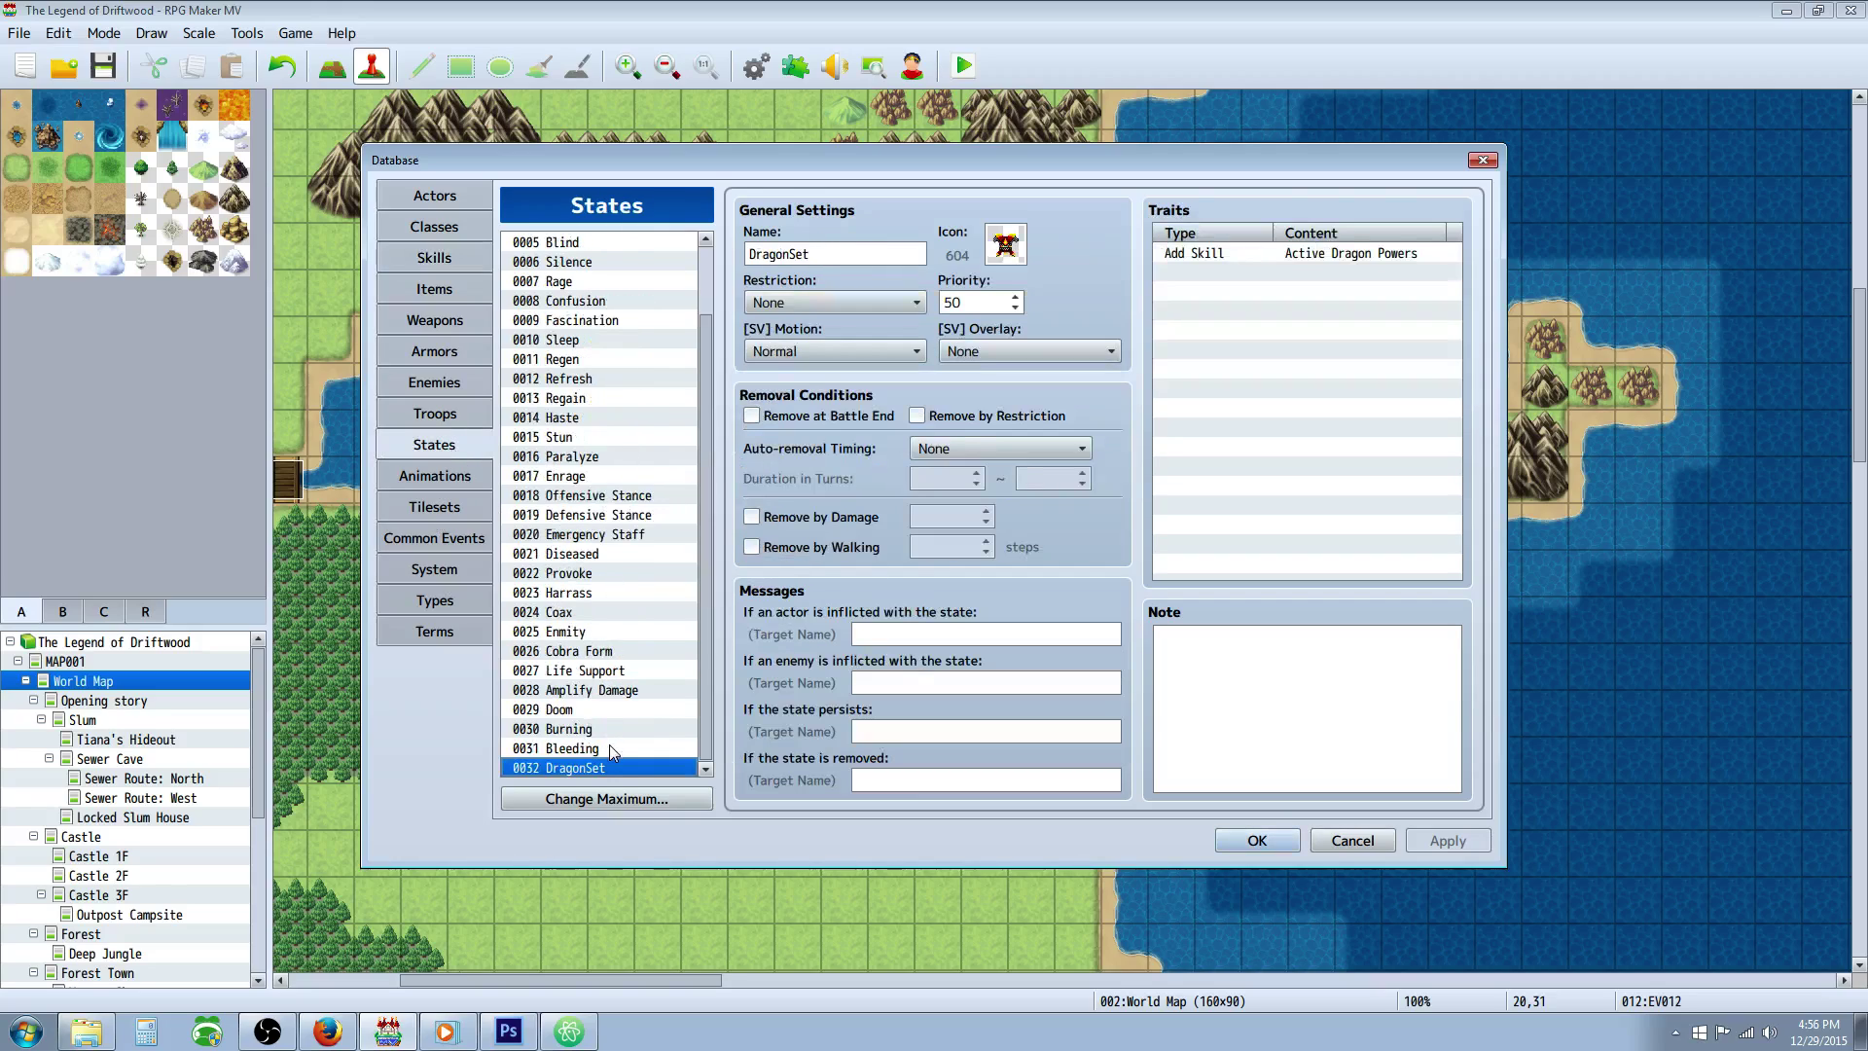
{"action": "left_click", "coordinate": [574, 747]}
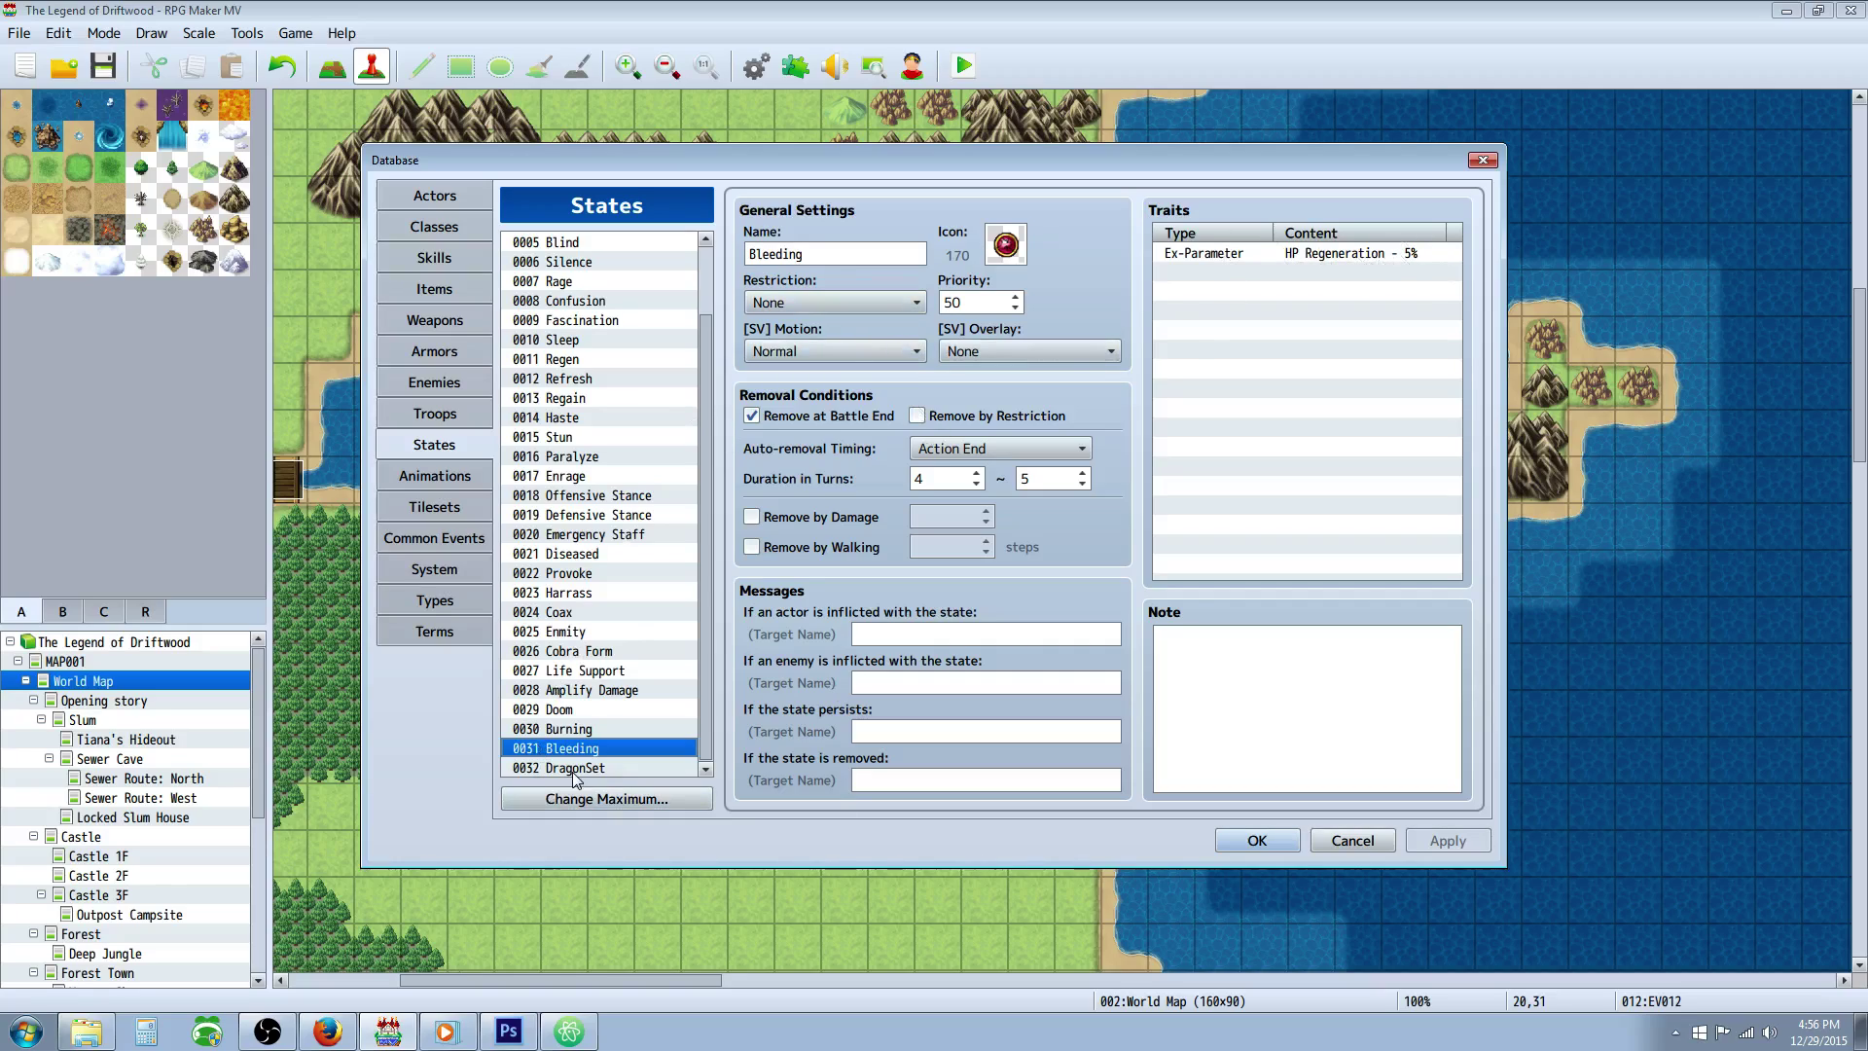
{"action": "left_click", "coordinate": [438, 257]}
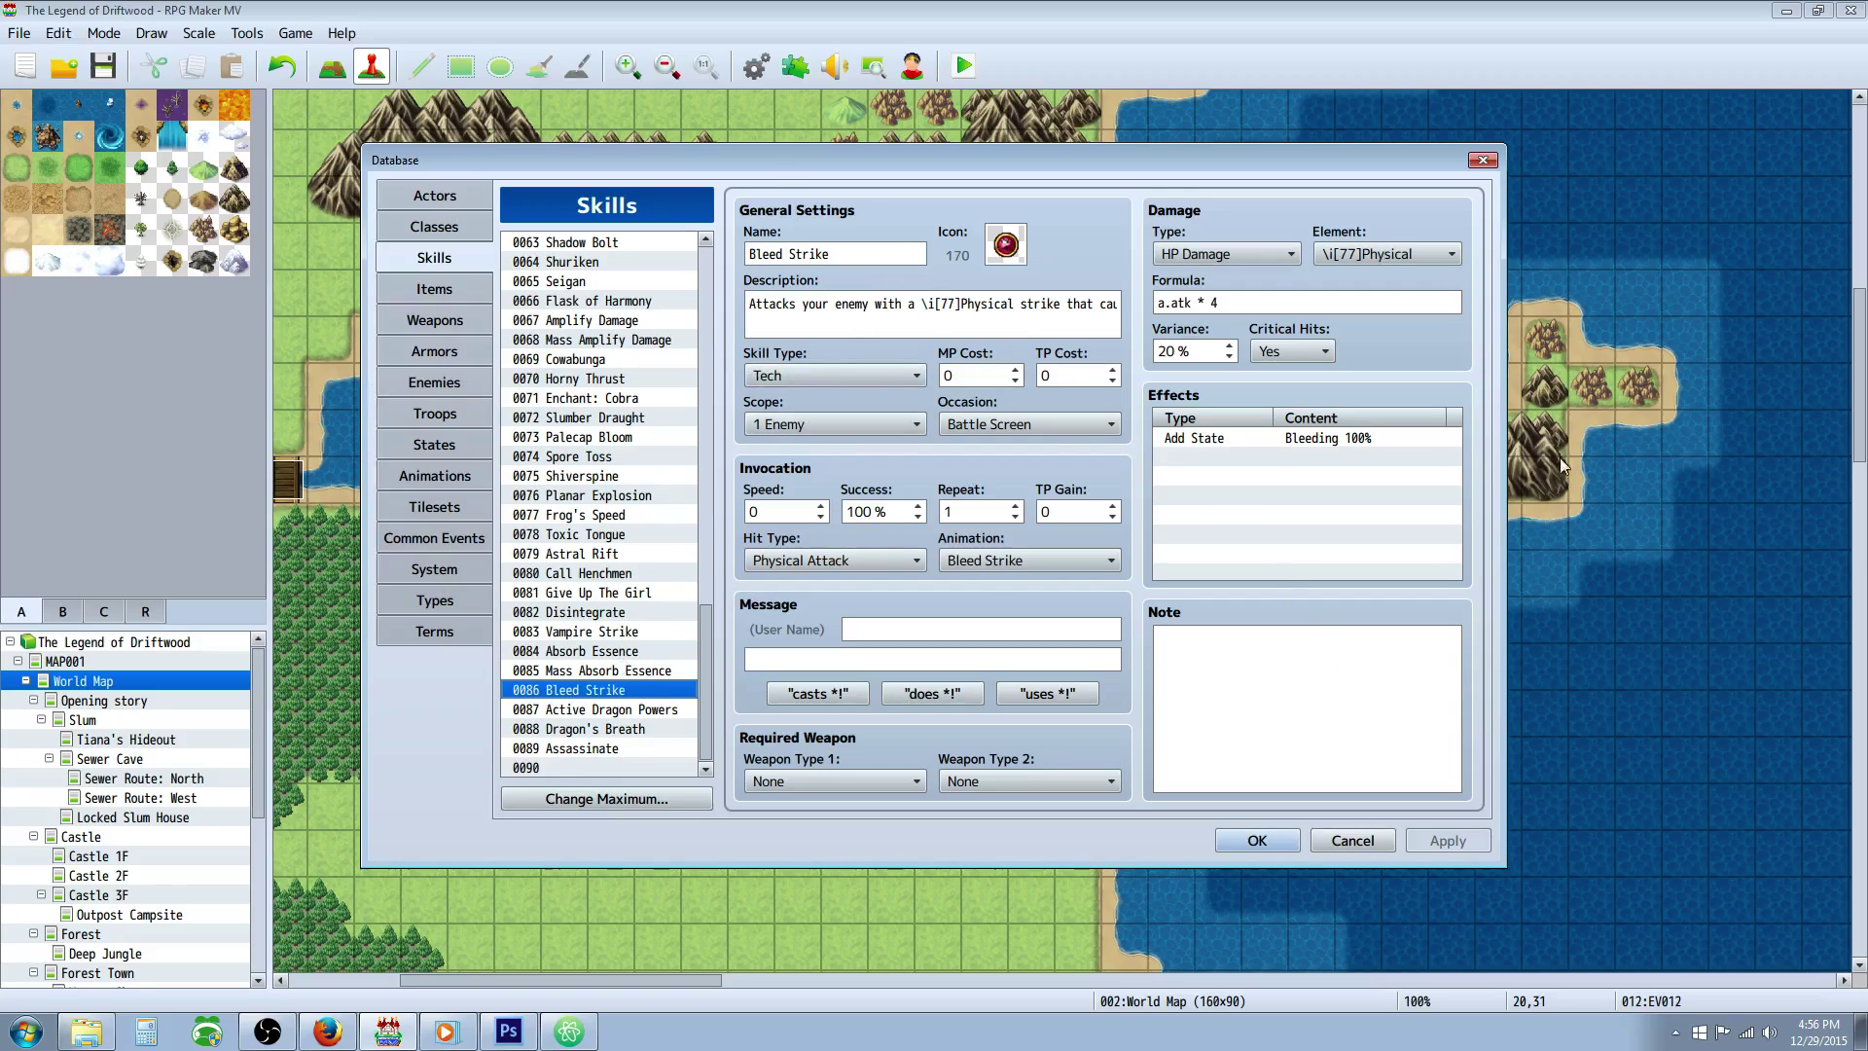
Open skill 0089 Assassinate and select its note formula: a.atk * 30 vs state 31, else a.atk * 5
{"action": "left_click", "coordinate": [583, 748]}
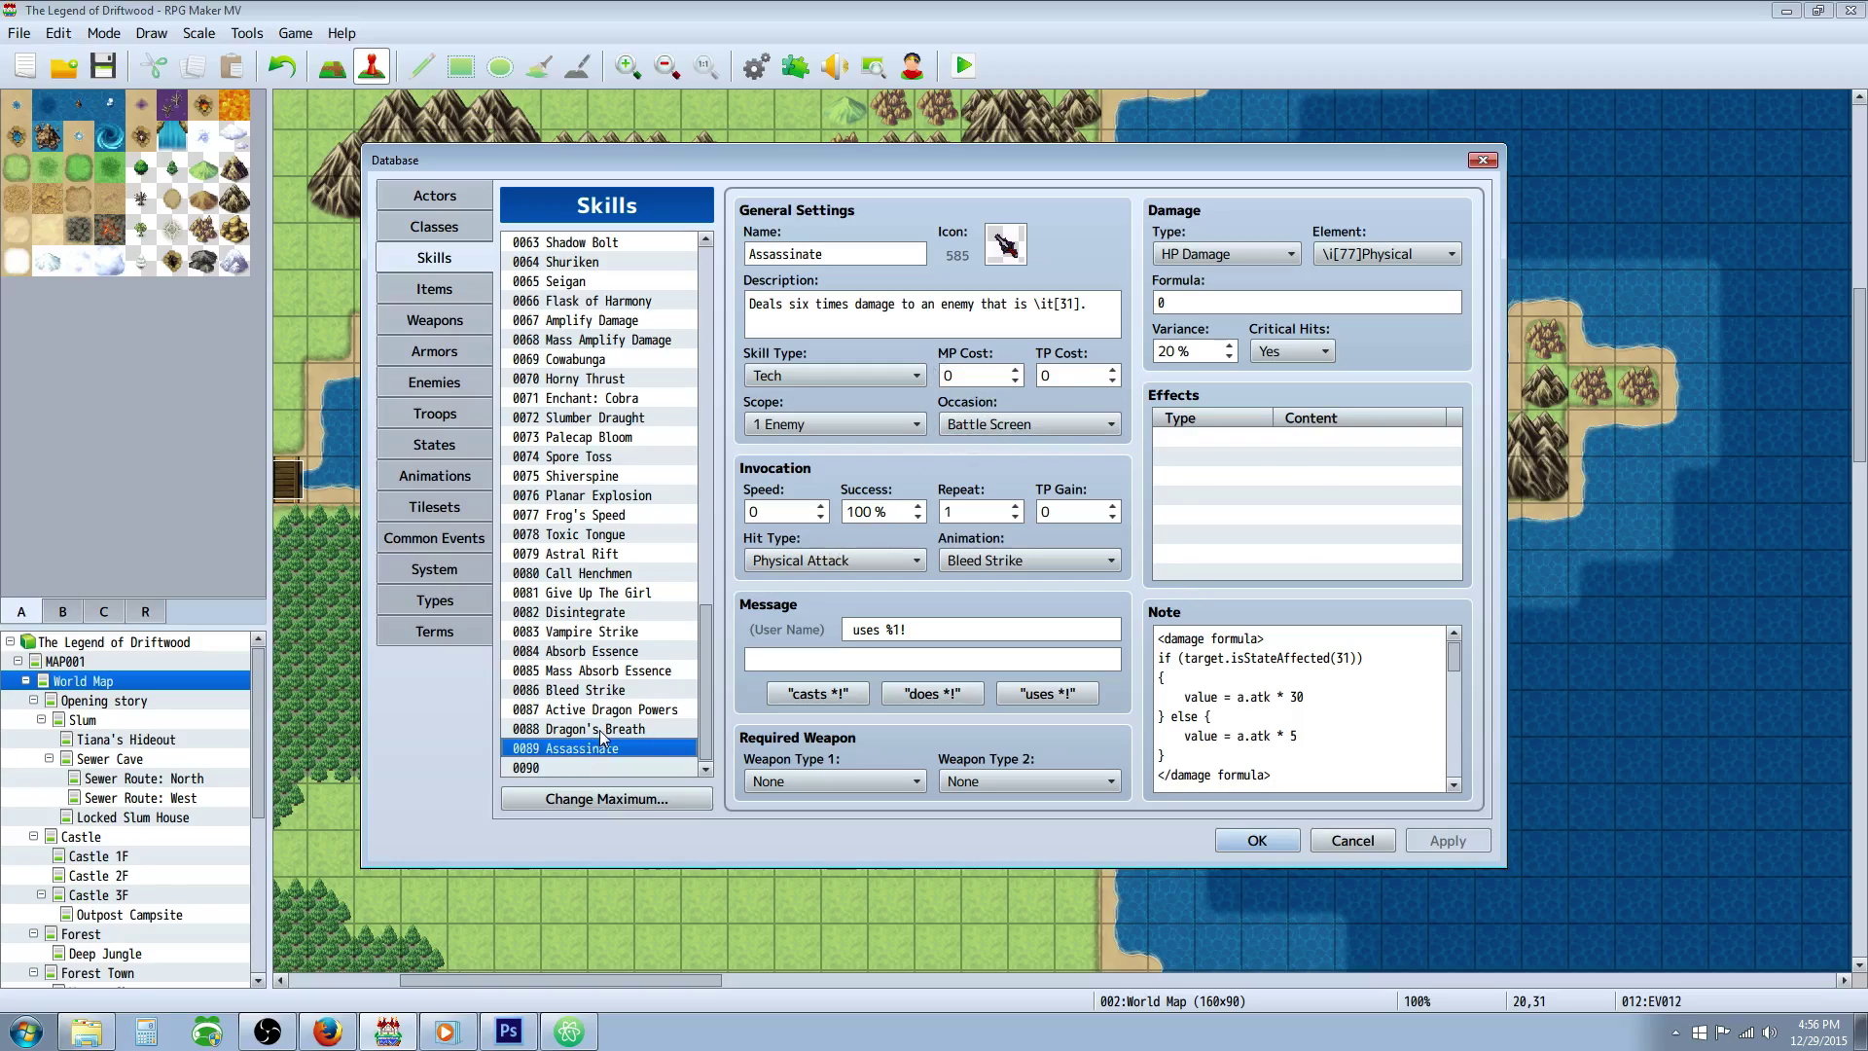
{"action": "left_click", "coordinate": [985, 375]}
{"action": "key", "text": "Tab"}
{"action": "left_click", "coordinate": [1264, 710]}
{"action": "key", "text": "ctrl+a"}
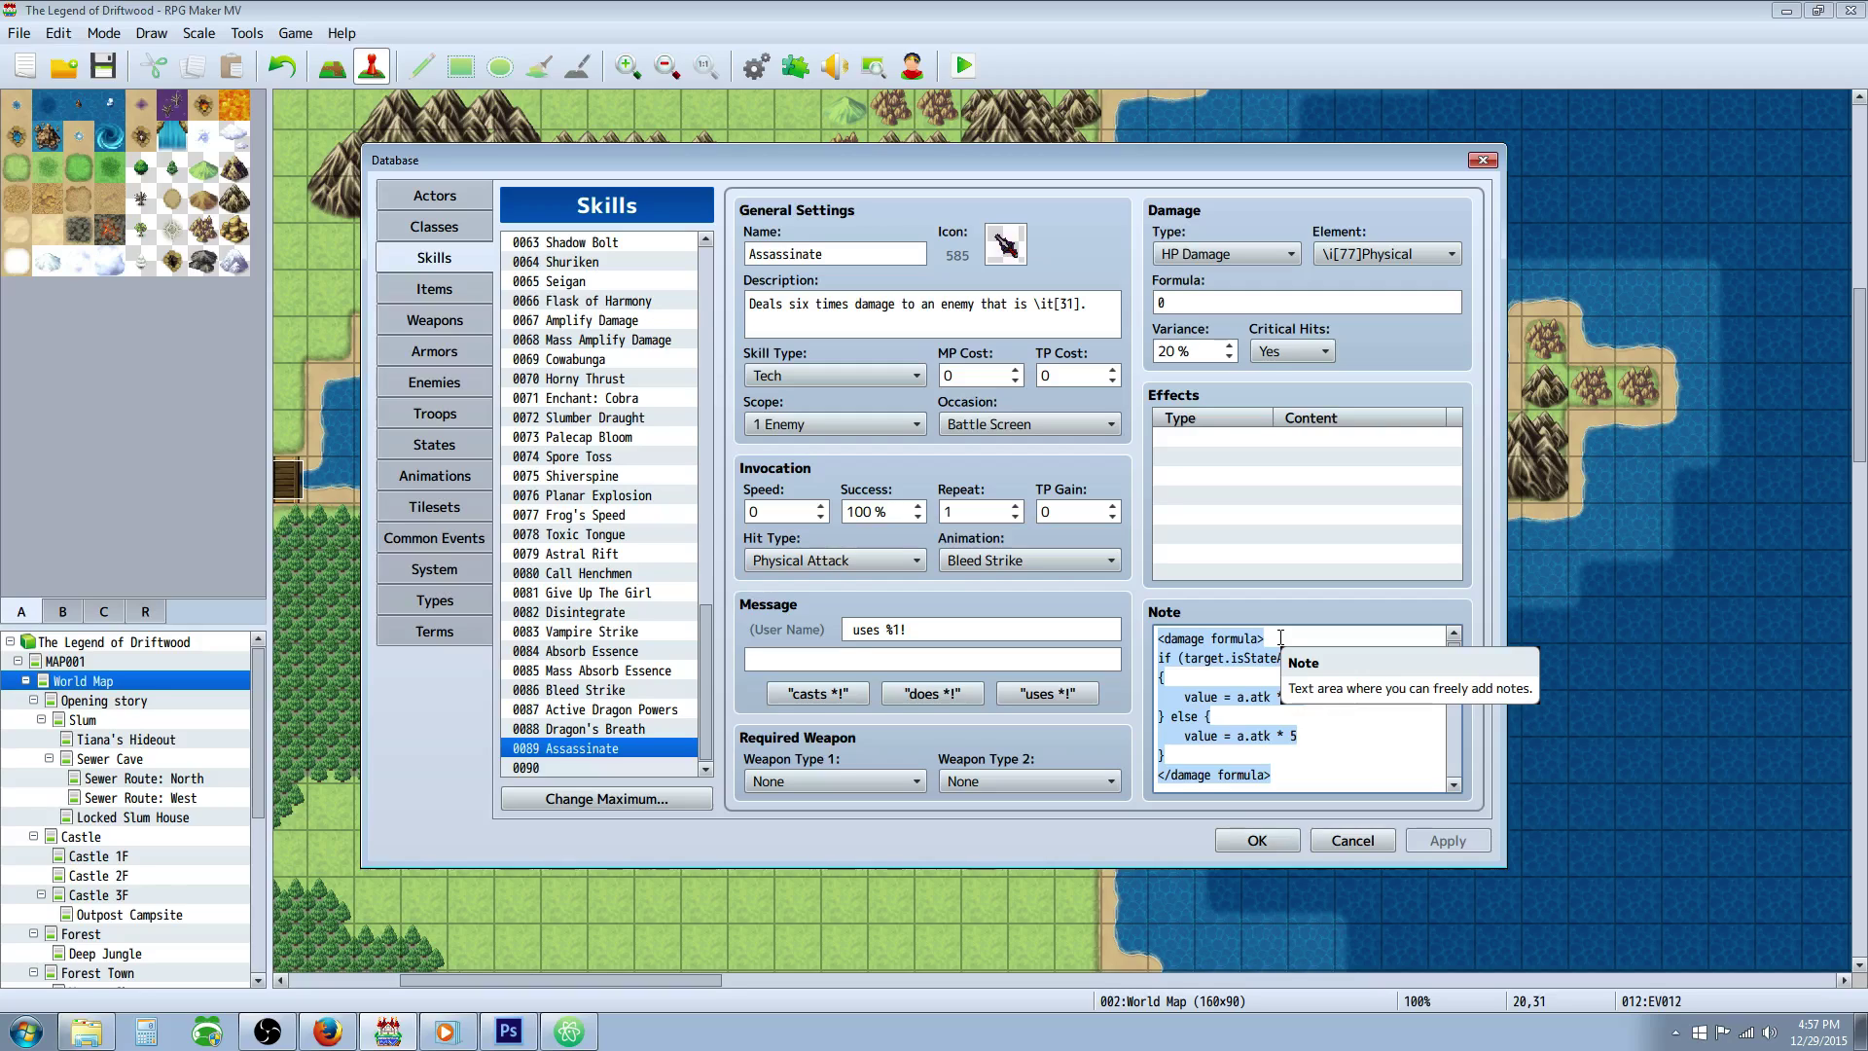
{"action": "left_click", "coordinate": [1259, 677]}
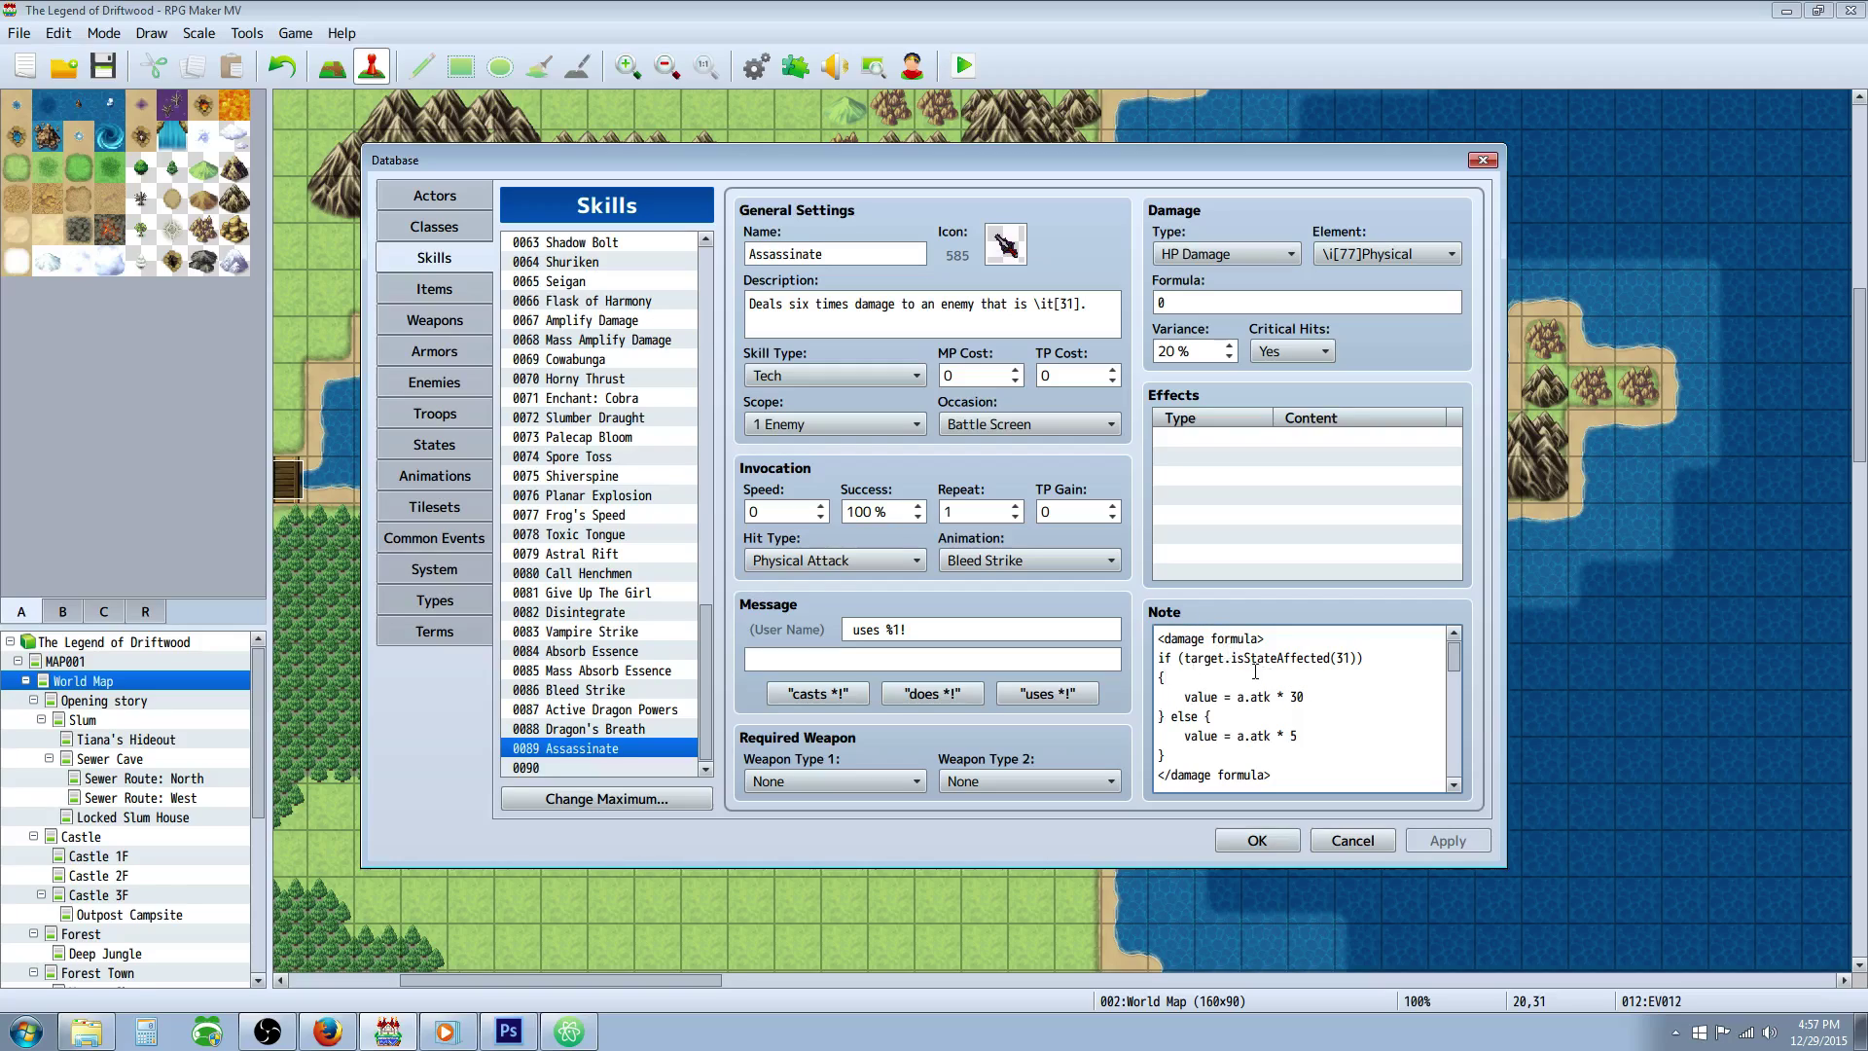
{"action": "left_click_drag", "start_coordinate": [1266, 638], "coordinate": [1156, 638]}
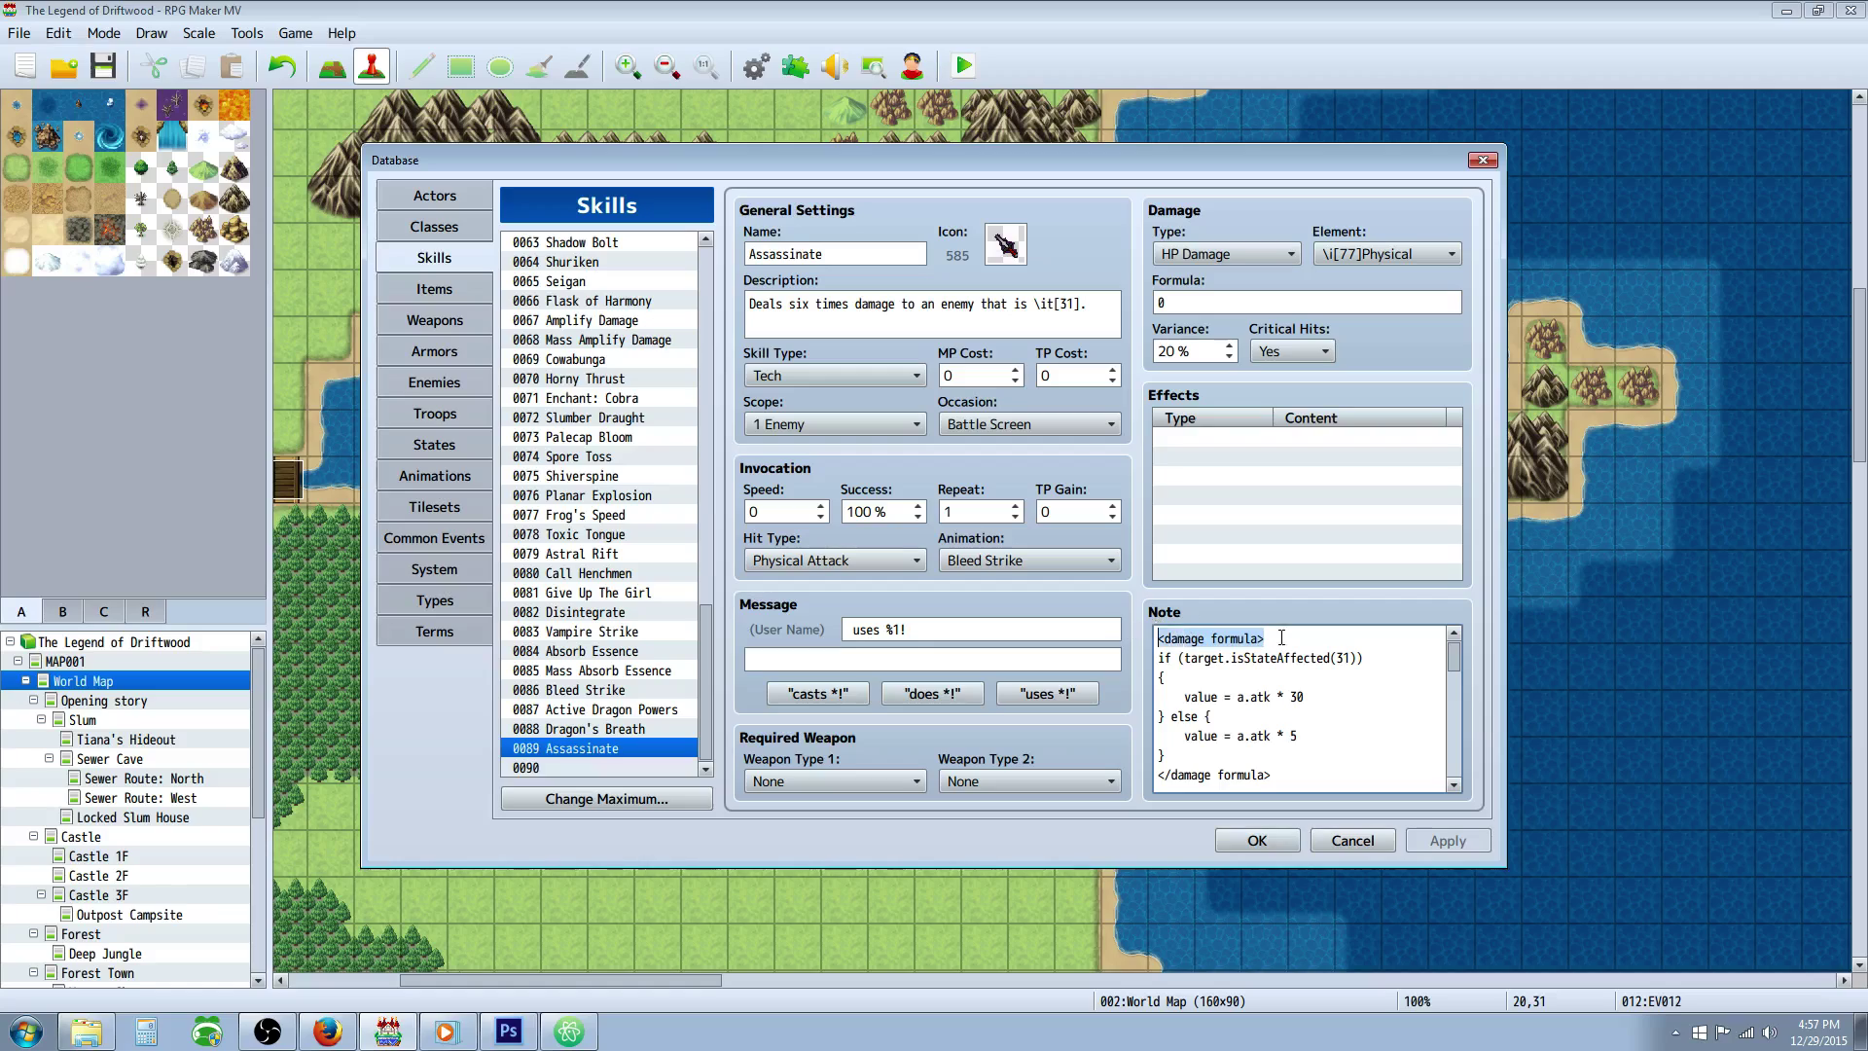
{"action": "left_click", "coordinate": [1188, 660]}
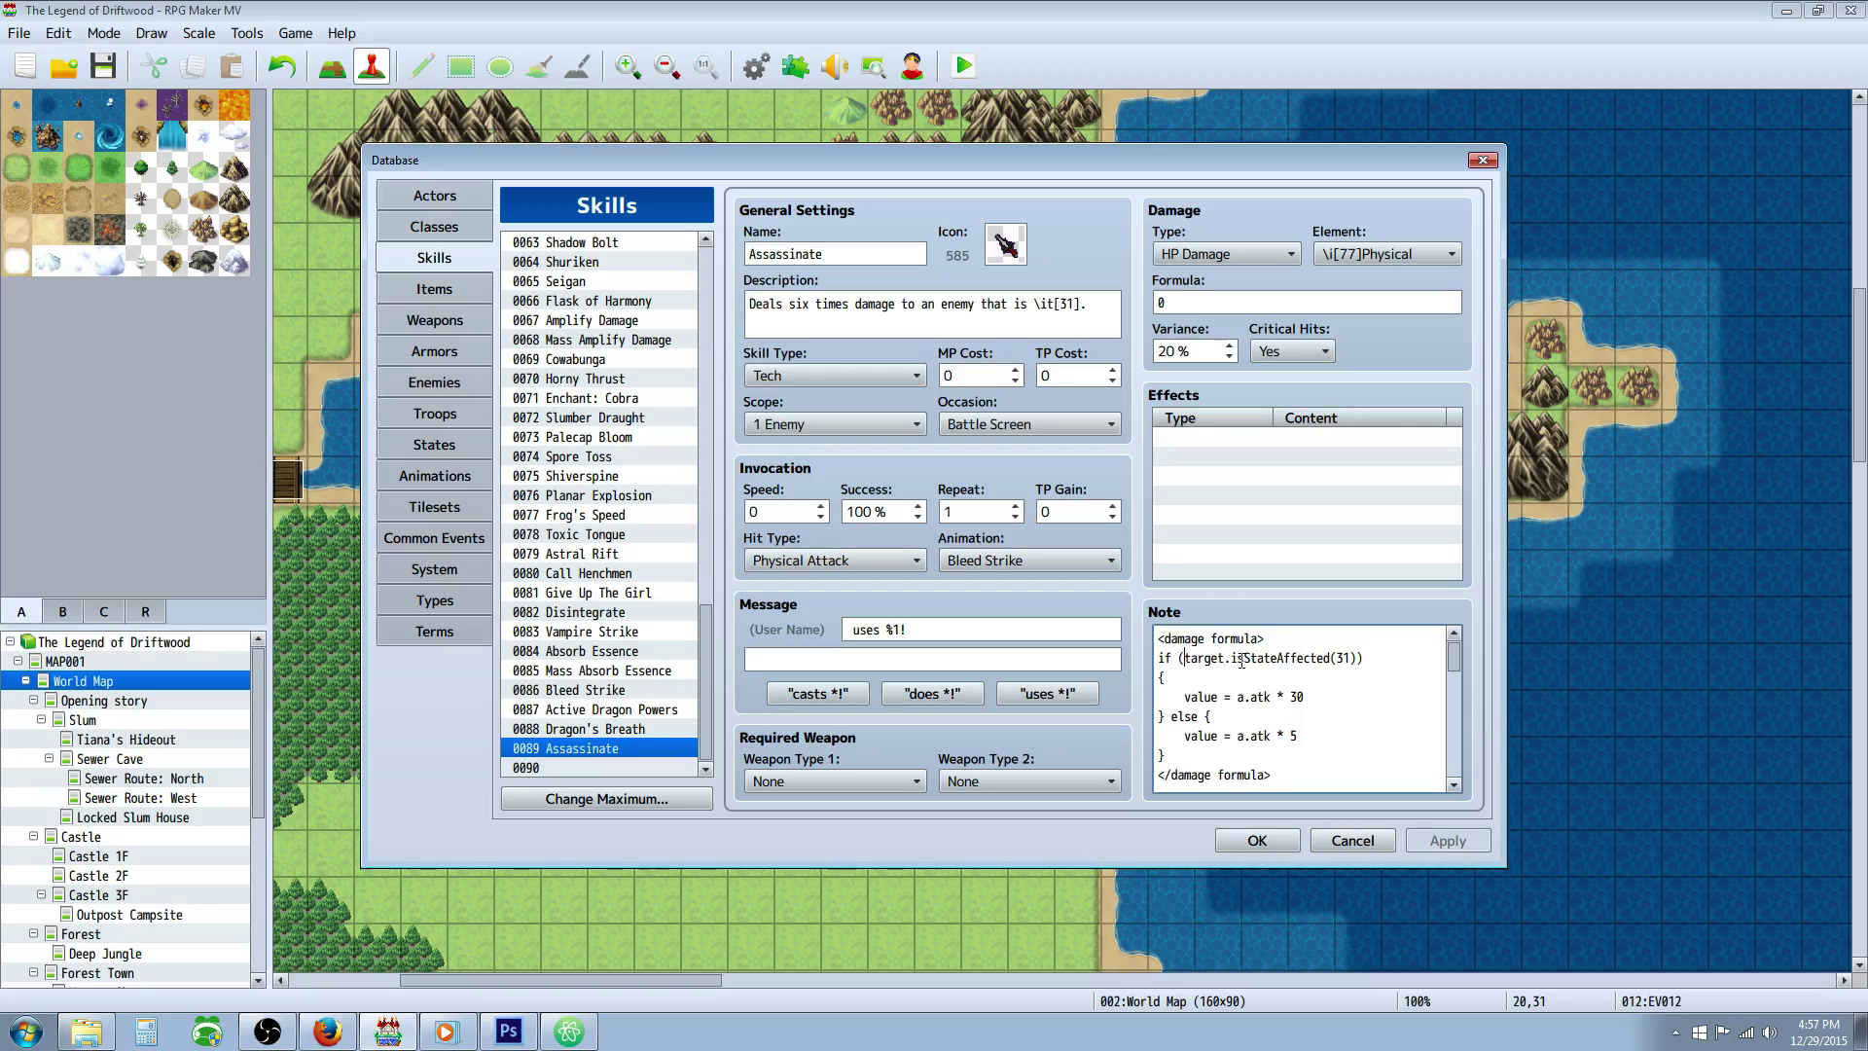
{"action": "left_click_drag", "start_coordinate": [1244, 659], "coordinate": [1348, 654]}
{"action": "left_click", "coordinate": [435, 444]}
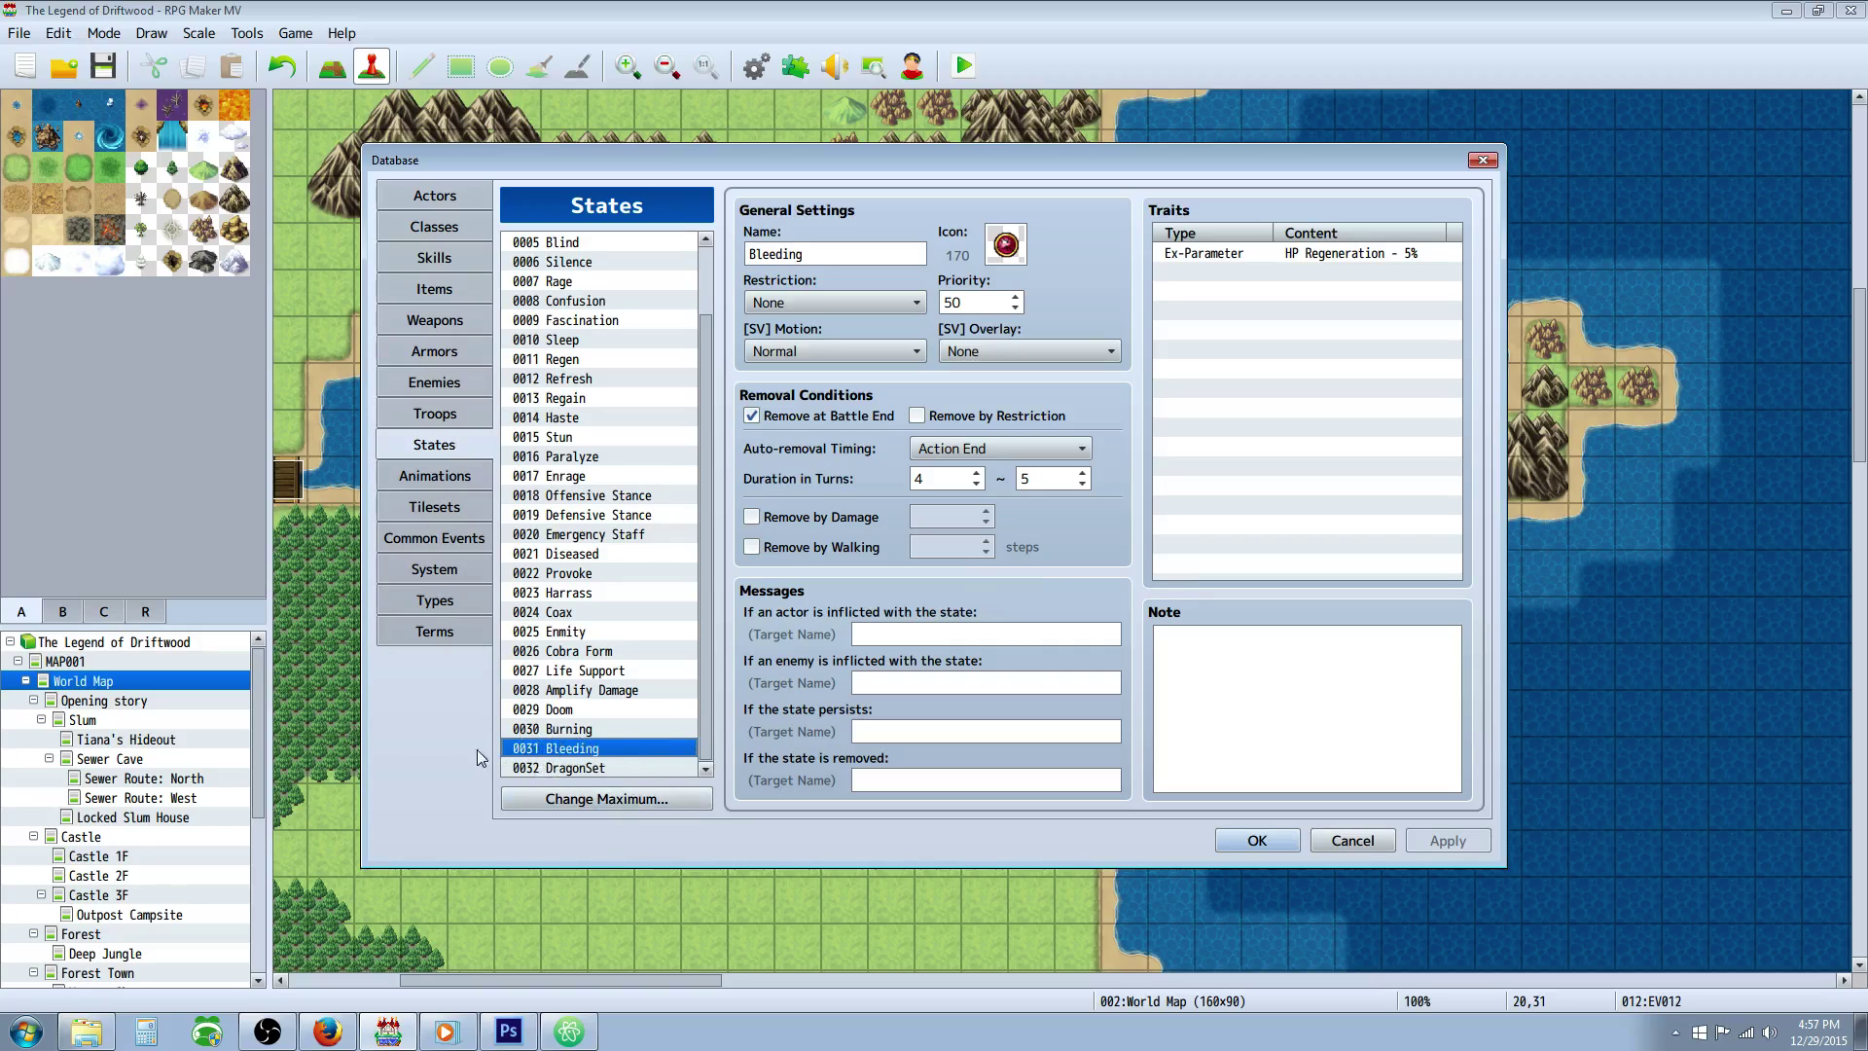
{"action": "left_click", "coordinate": [443, 258]}
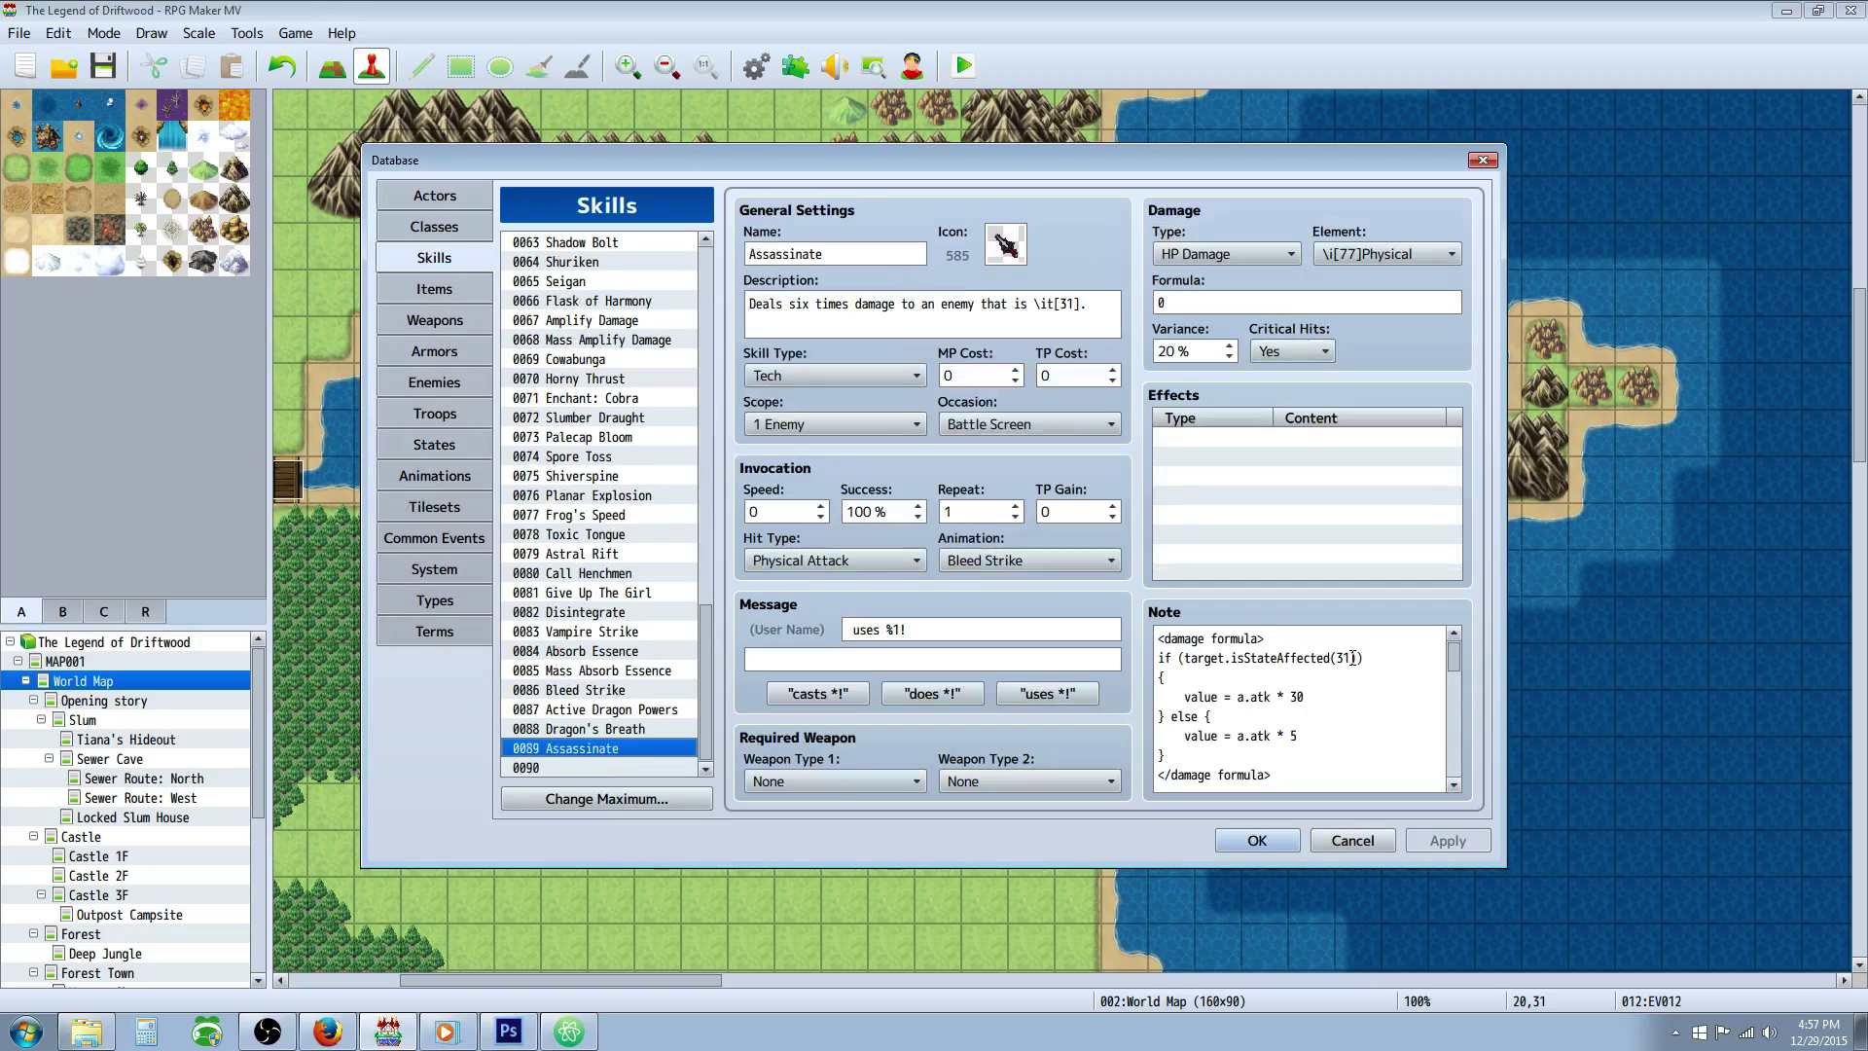
{"action": "left_click", "coordinate": [1344, 658]}
{"action": "left_click", "coordinate": [1344, 658]}
{"action": "key", "text": "shift+Right"}
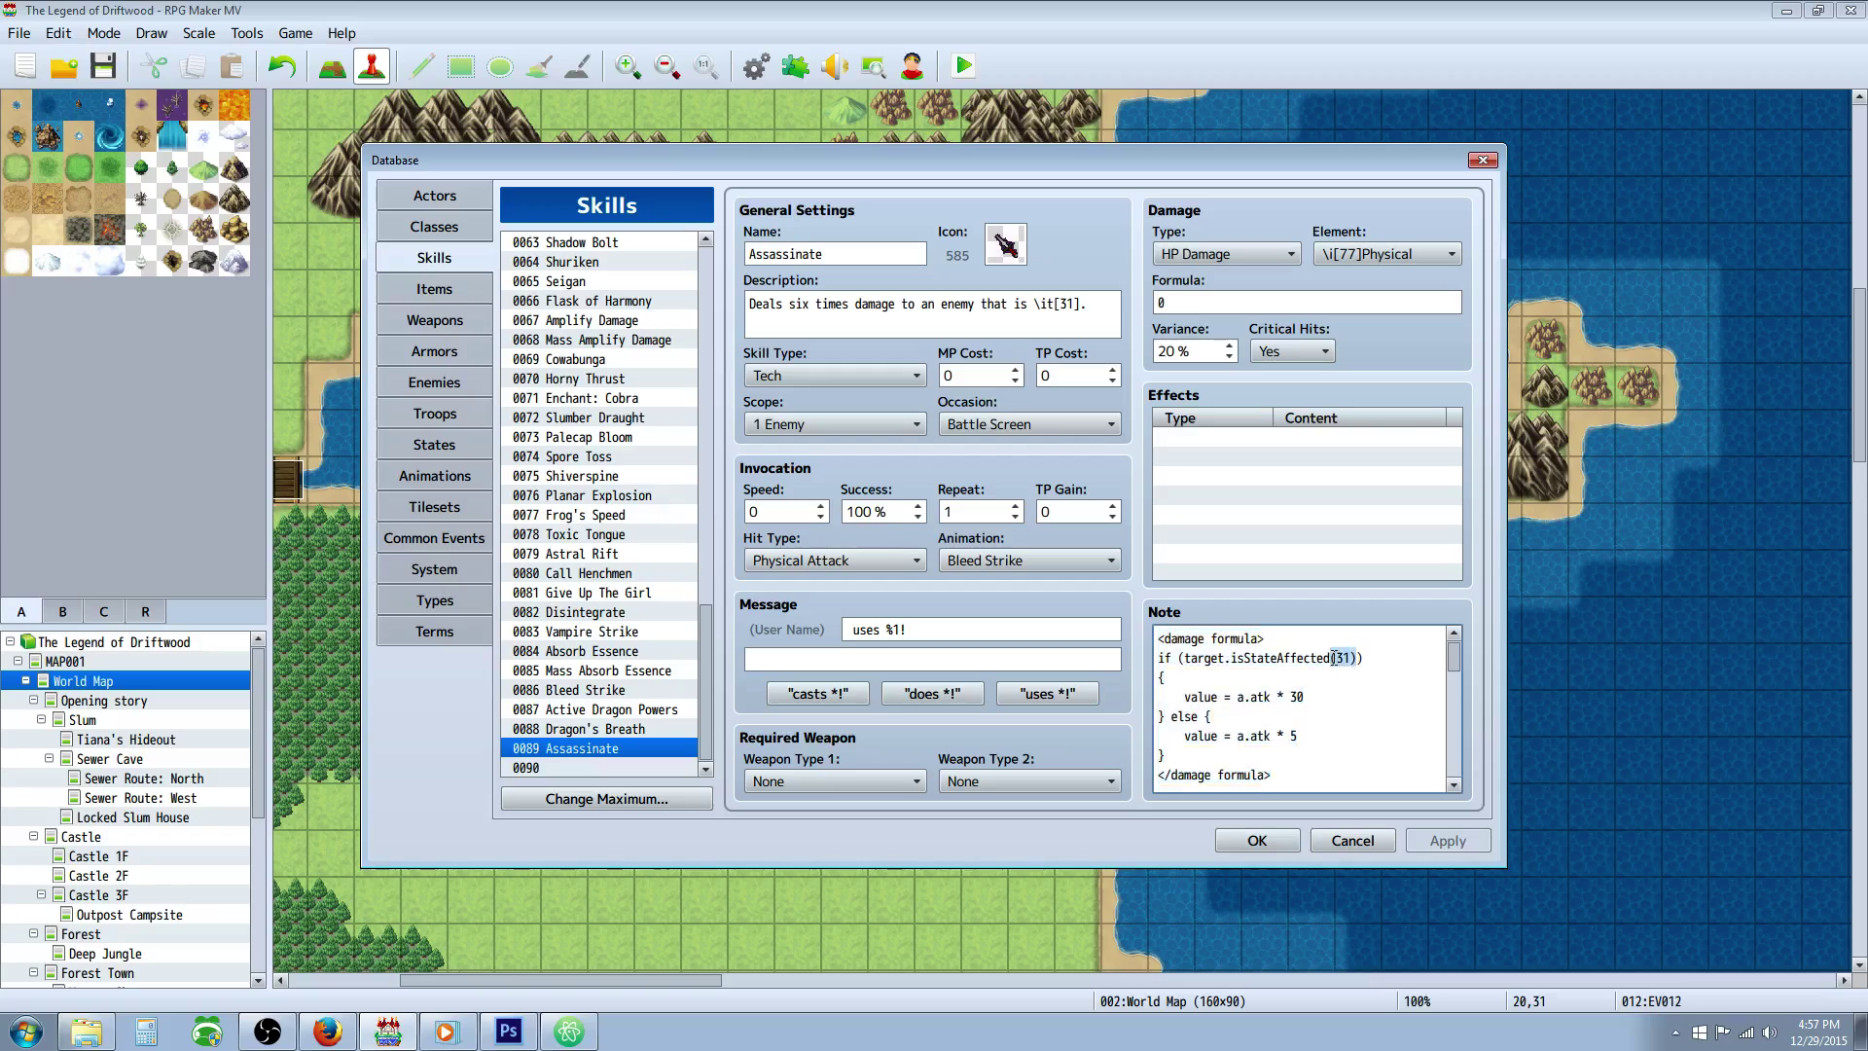
{"action": "left_click_drag", "start_coordinate": [1363, 659], "coordinate": [1156, 678]}
{"action": "key", "text": "Left"}
{"action": "left_click_drag", "start_coordinate": [1184, 698], "coordinate": [1216, 697]}
{"action": "left_click", "coordinate": [1225, 697]}
{"action": "left_click_drag", "start_coordinate": [1290, 698], "coordinate": [1158, 716]}
{"action": "left_click_drag", "start_coordinate": [1238, 738], "coordinate": [1156, 775]}
{"action": "left_click", "coordinate": [1282, 738]}
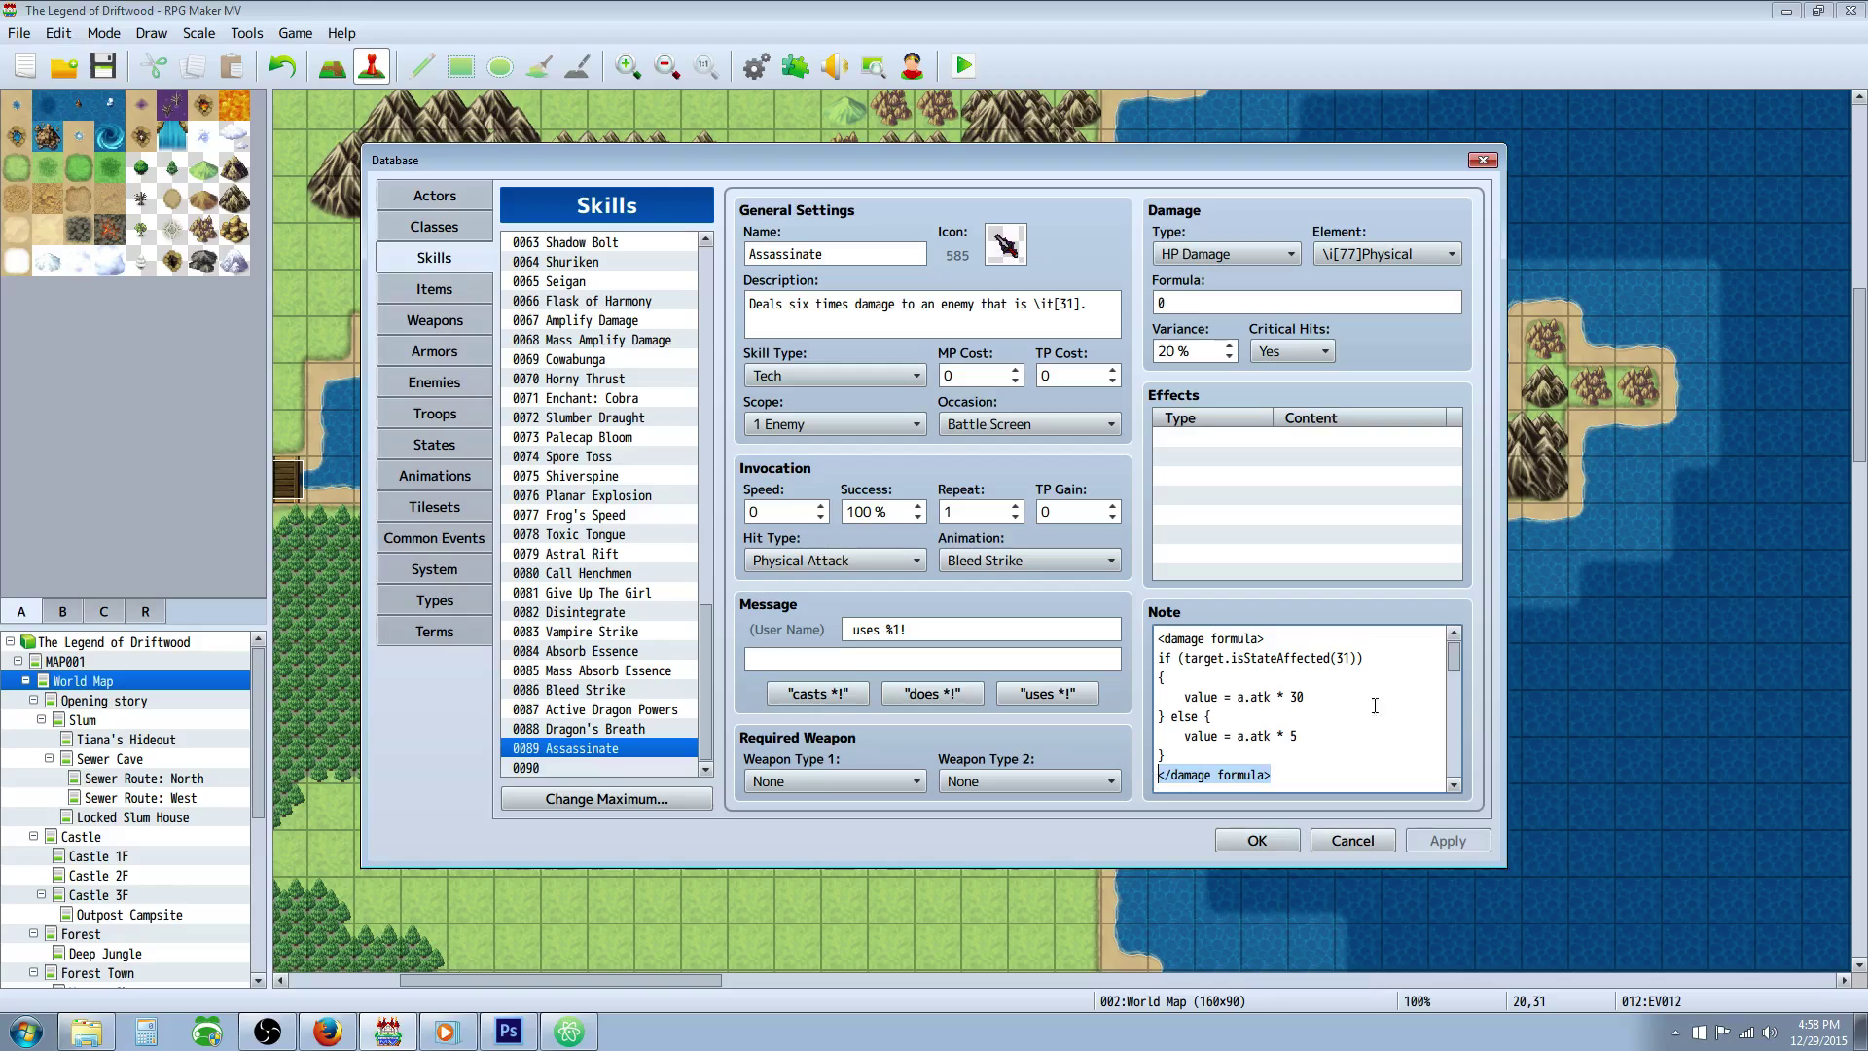
Scroll through Assassinate's note tags and close the Database with OK
{"action": "scroll", "coordinate": [1362, 703], "scroll_direction": "down", "scroll_amount": 2}
{"action": "left_click_drag", "start_coordinate": [1192, 689], "coordinate": [1270, 618]}
{"action": "scroll", "coordinate": [1285, 687], "scroll_direction": "down", "scroll_amount": 2}
{"action": "scroll", "coordinate": [1285, 687], "scroll_direction": "down", "scroll_amount": 3}
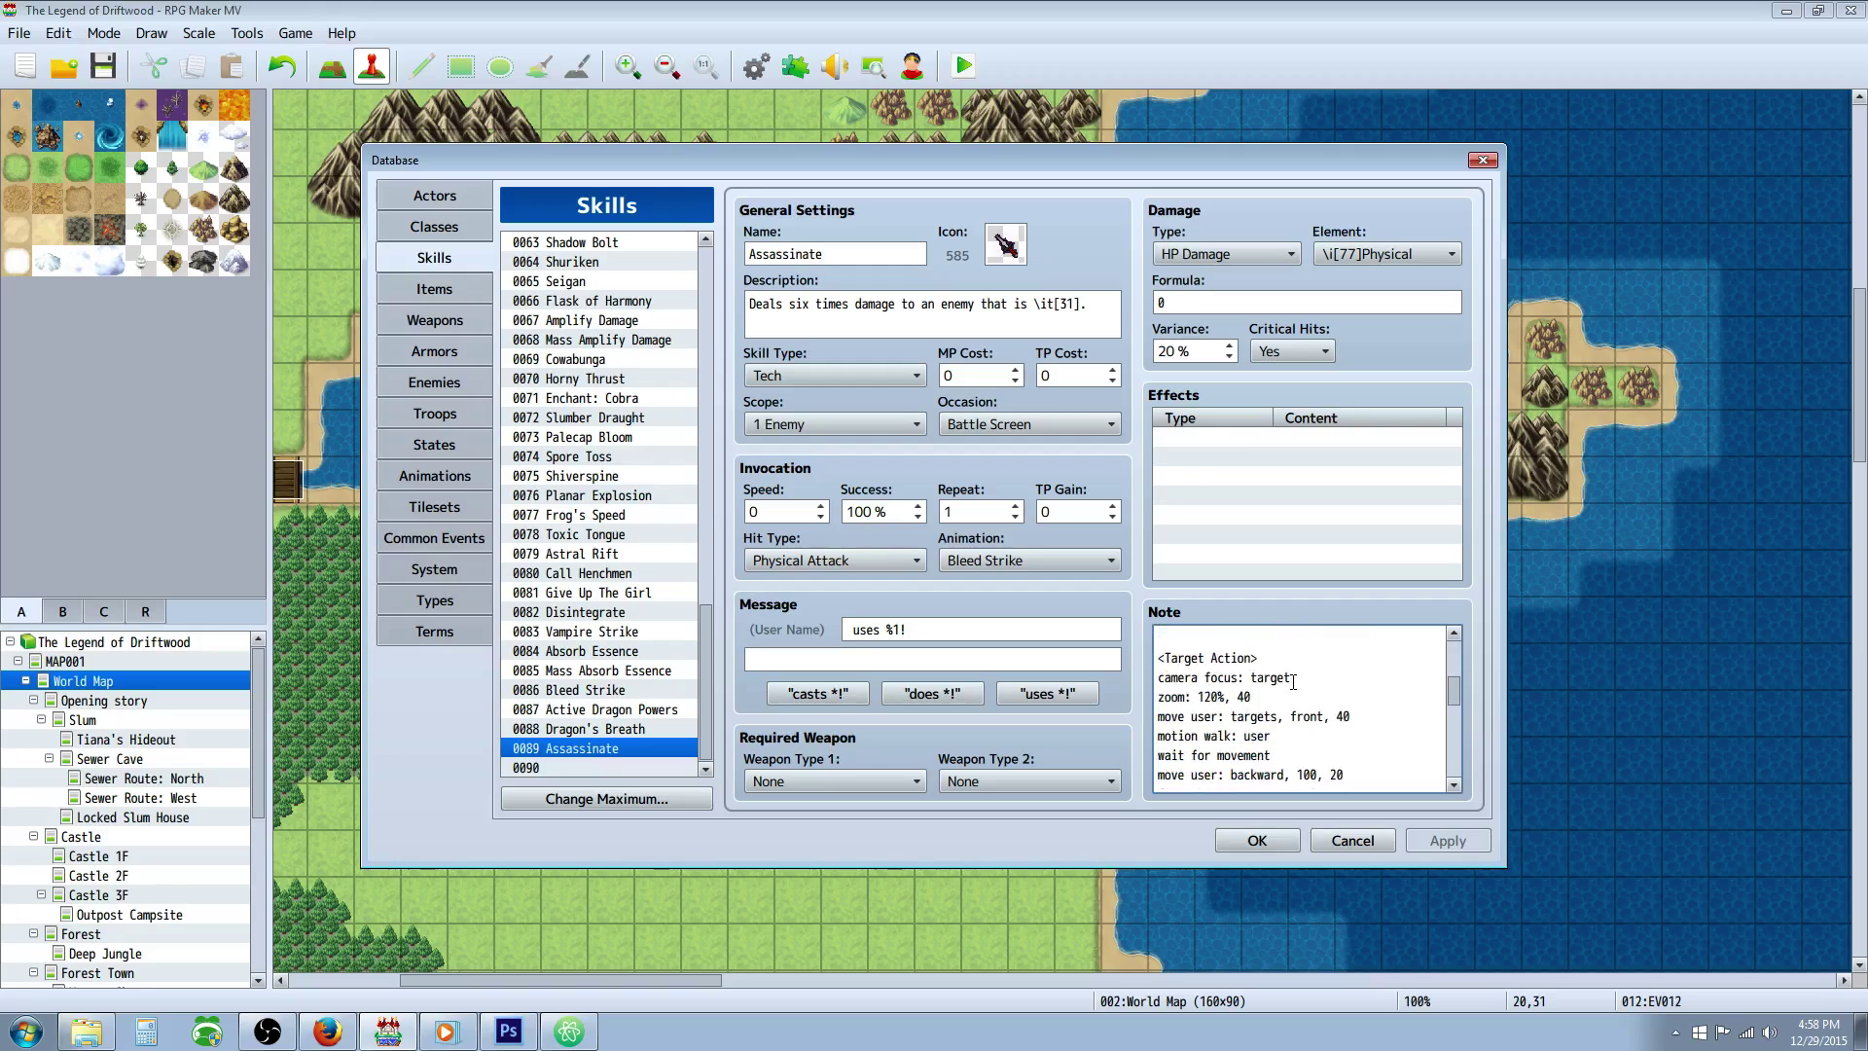
{"action": "scroll", "coordinate": [1292, 671], "scroll_direction": "down", "scroll_amount": 5}
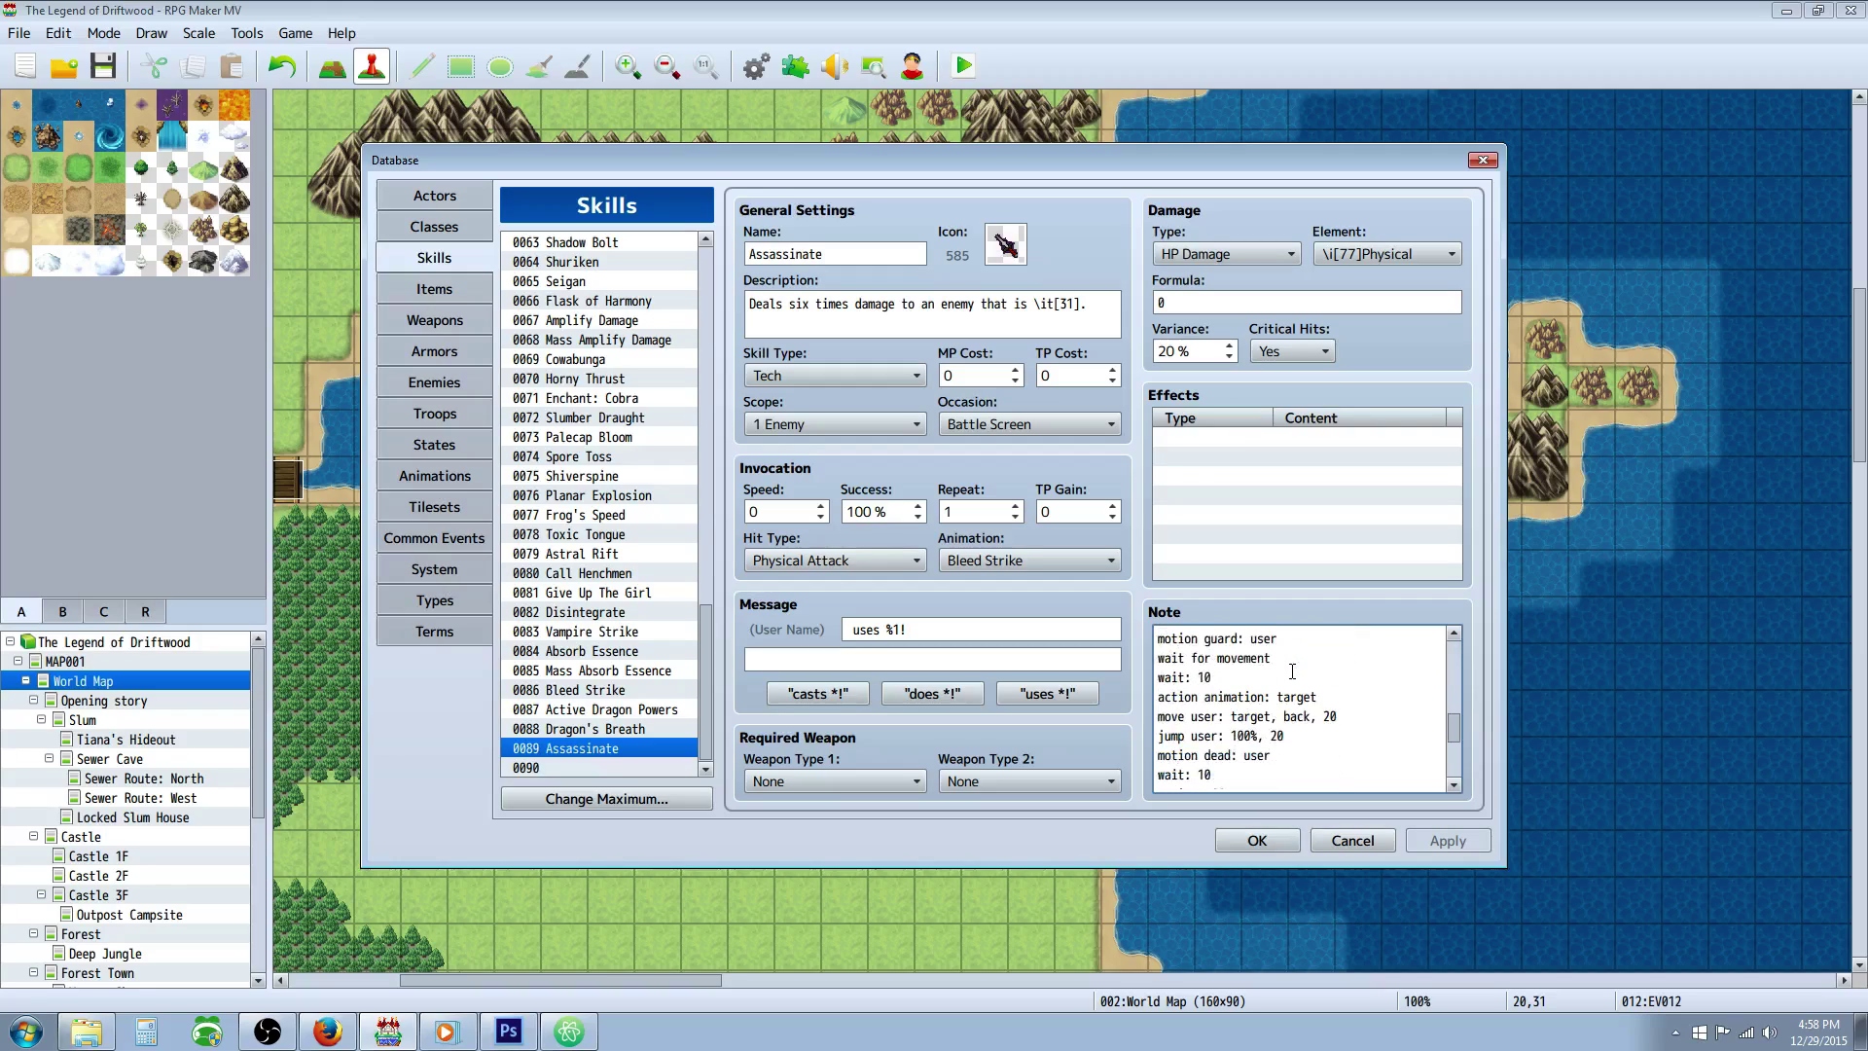
{"action": "scroll", "coordinate": [1292, 671], "scroll_direction": "down", "scroll_amount": 1}
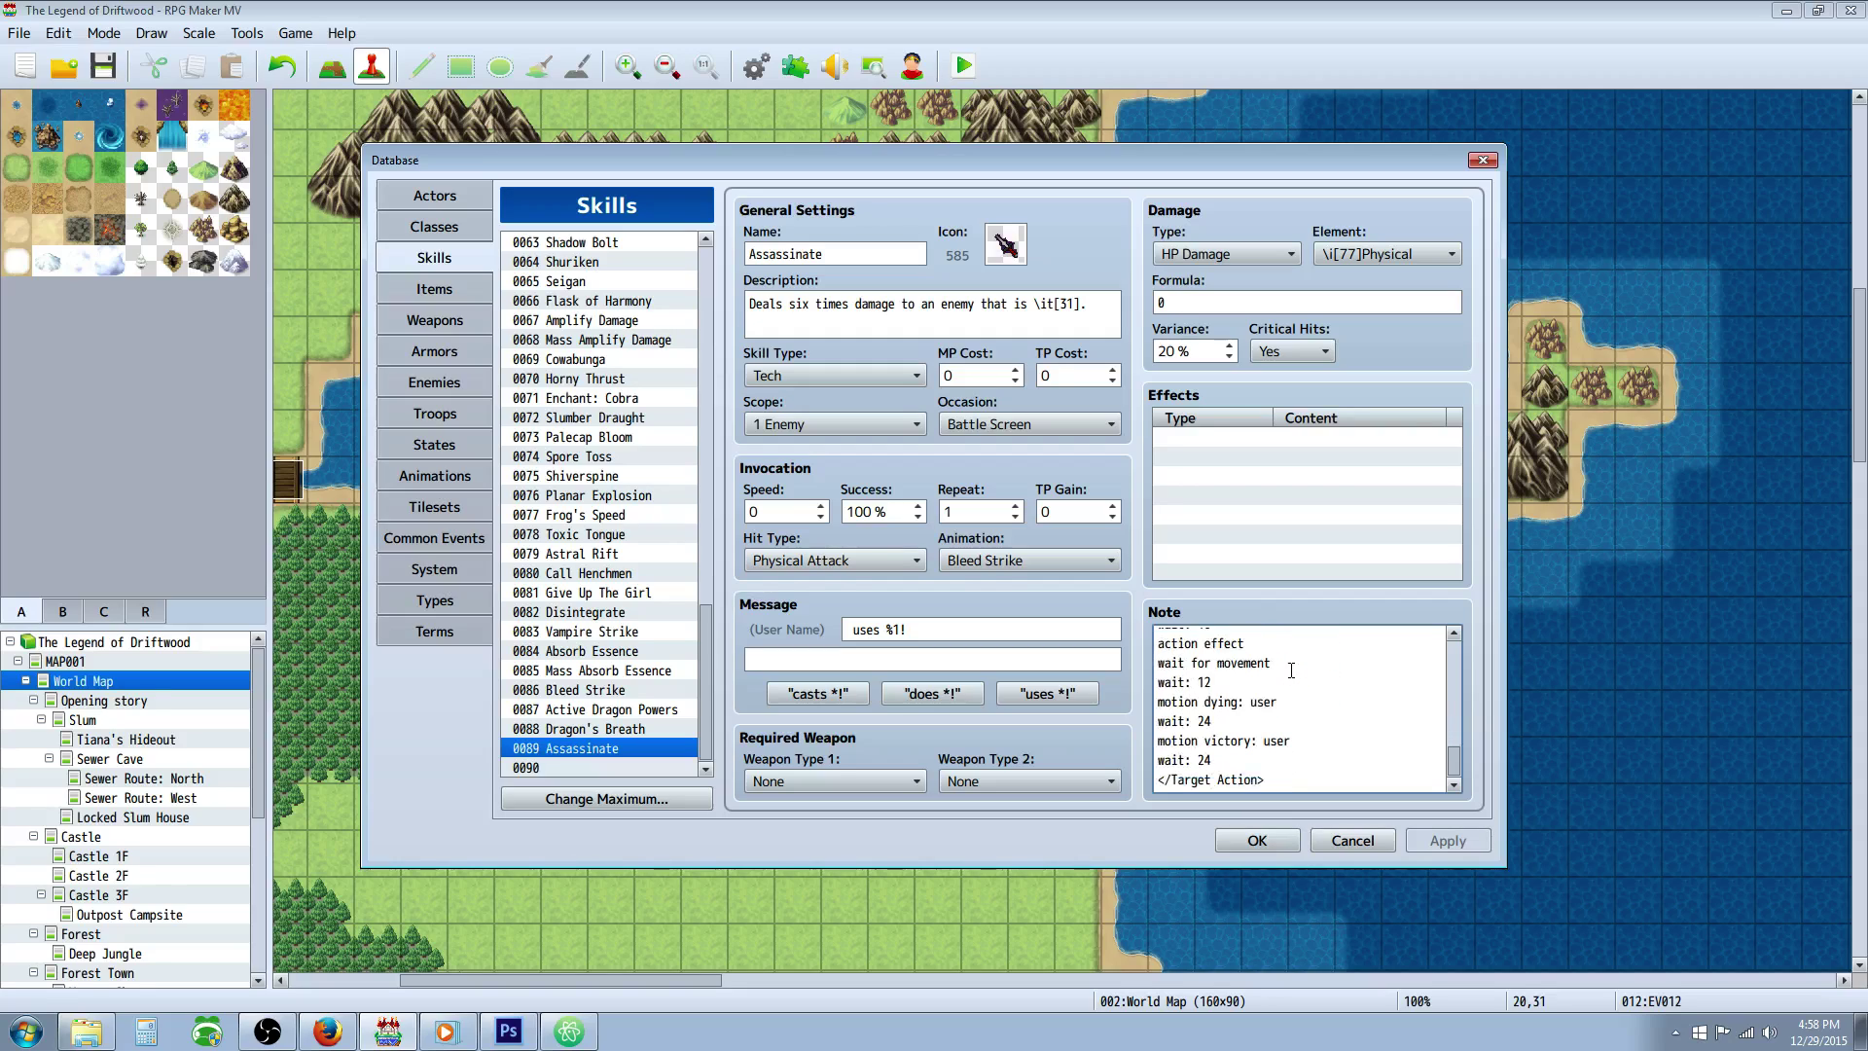
{"action": "left_click", "coordinate": [1241, 842]}
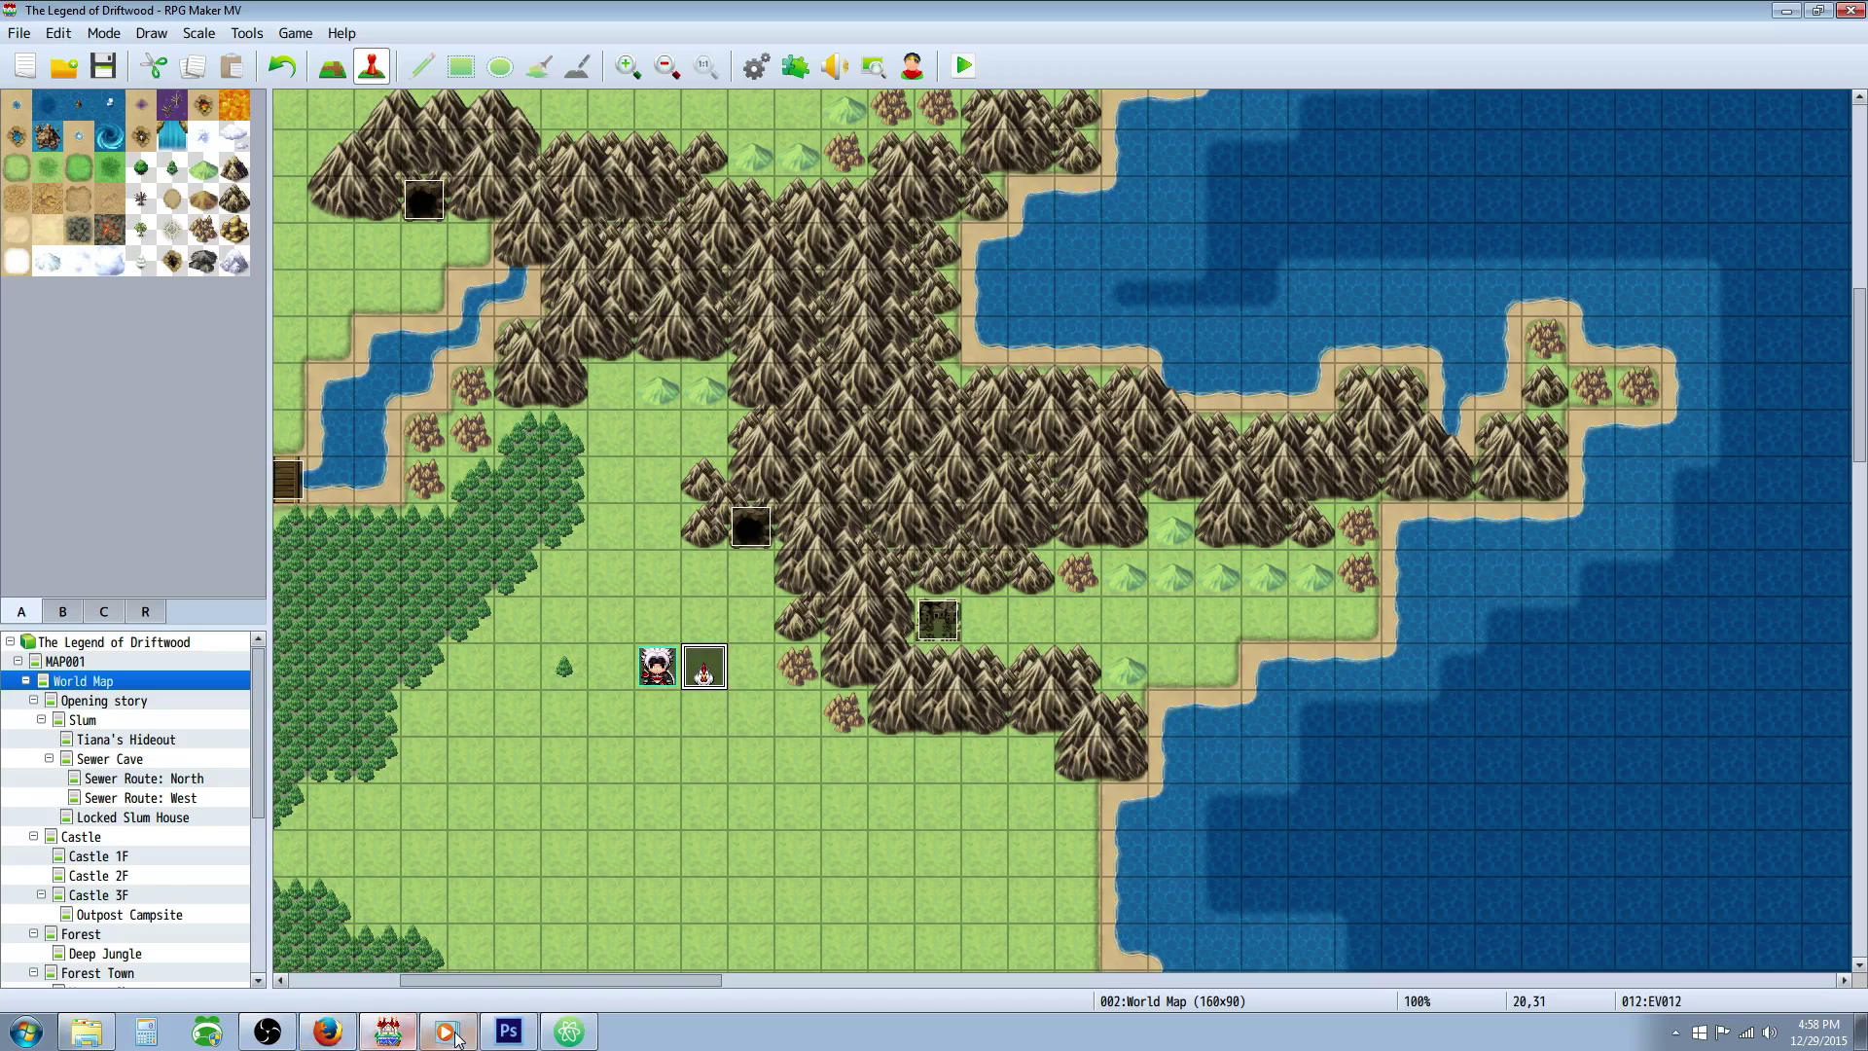
Save the project and start a playtest with a New Game
{"action": "left_click", "coordinate": [963, 66]}
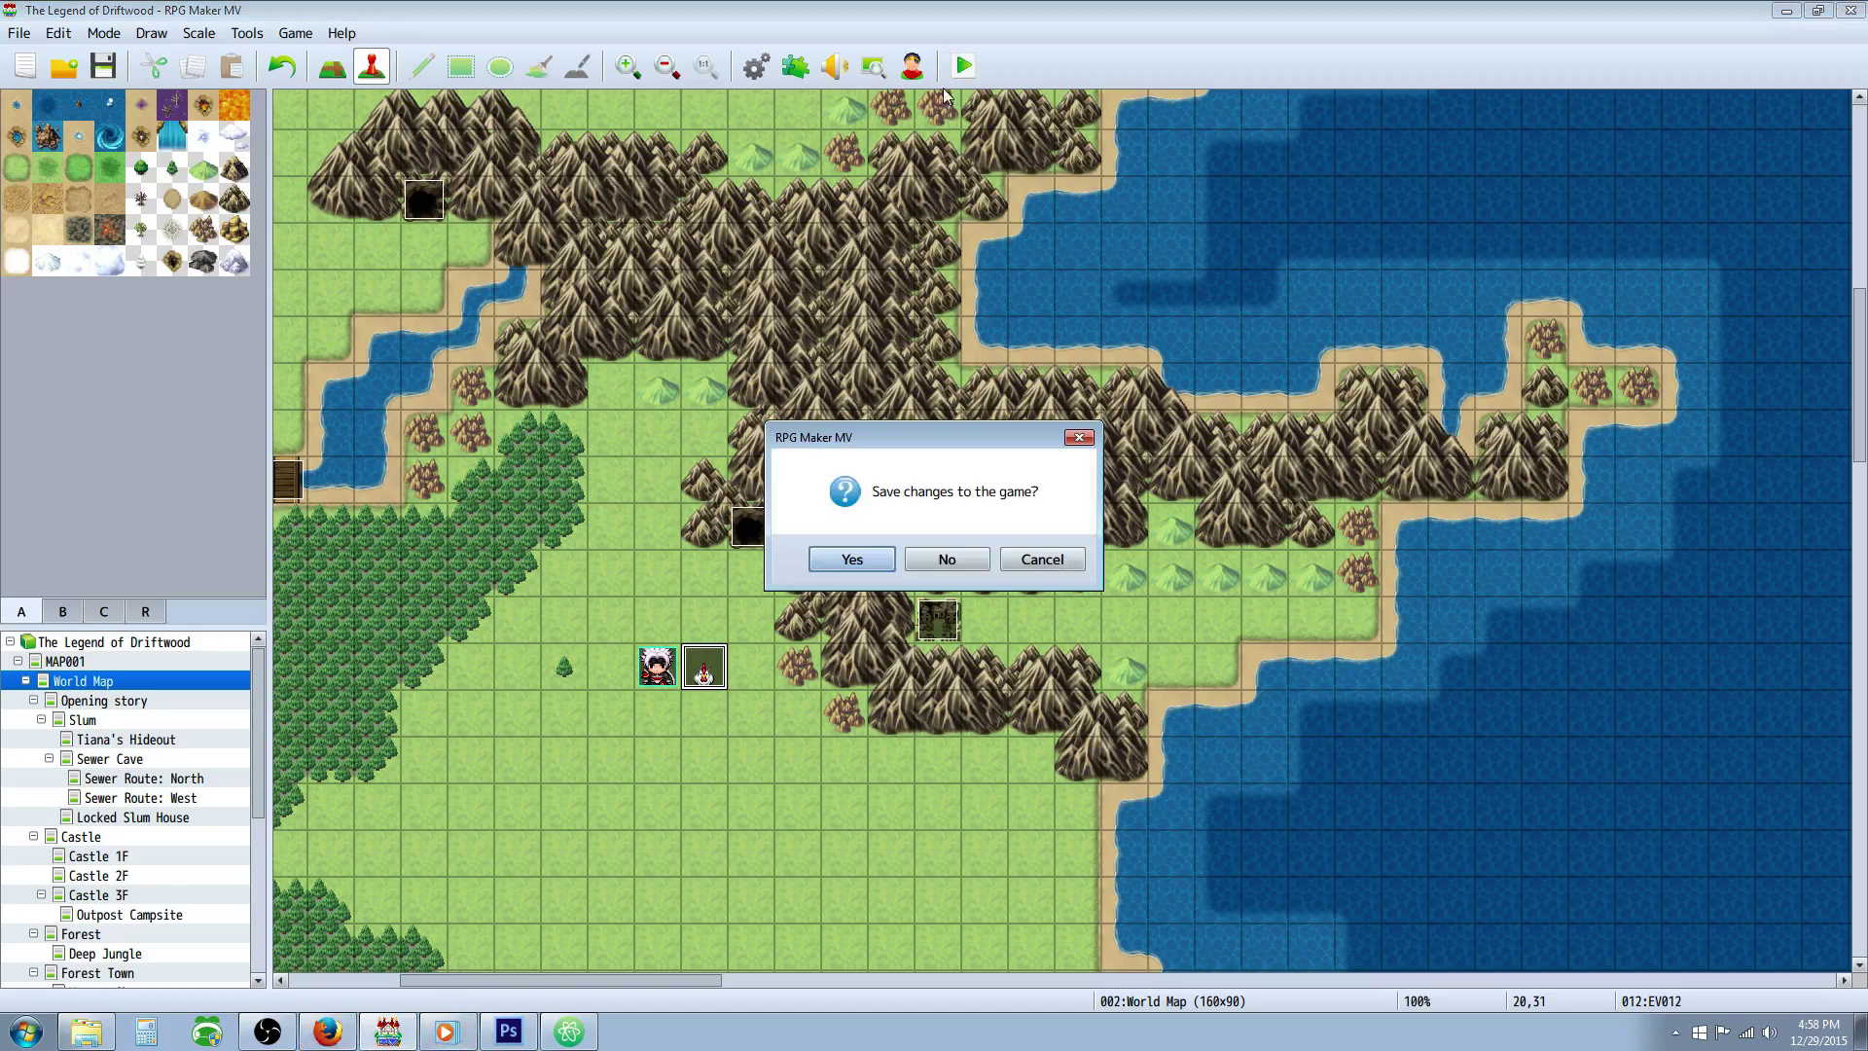
{"action": "left_click", "coordinate": [862, 556]}
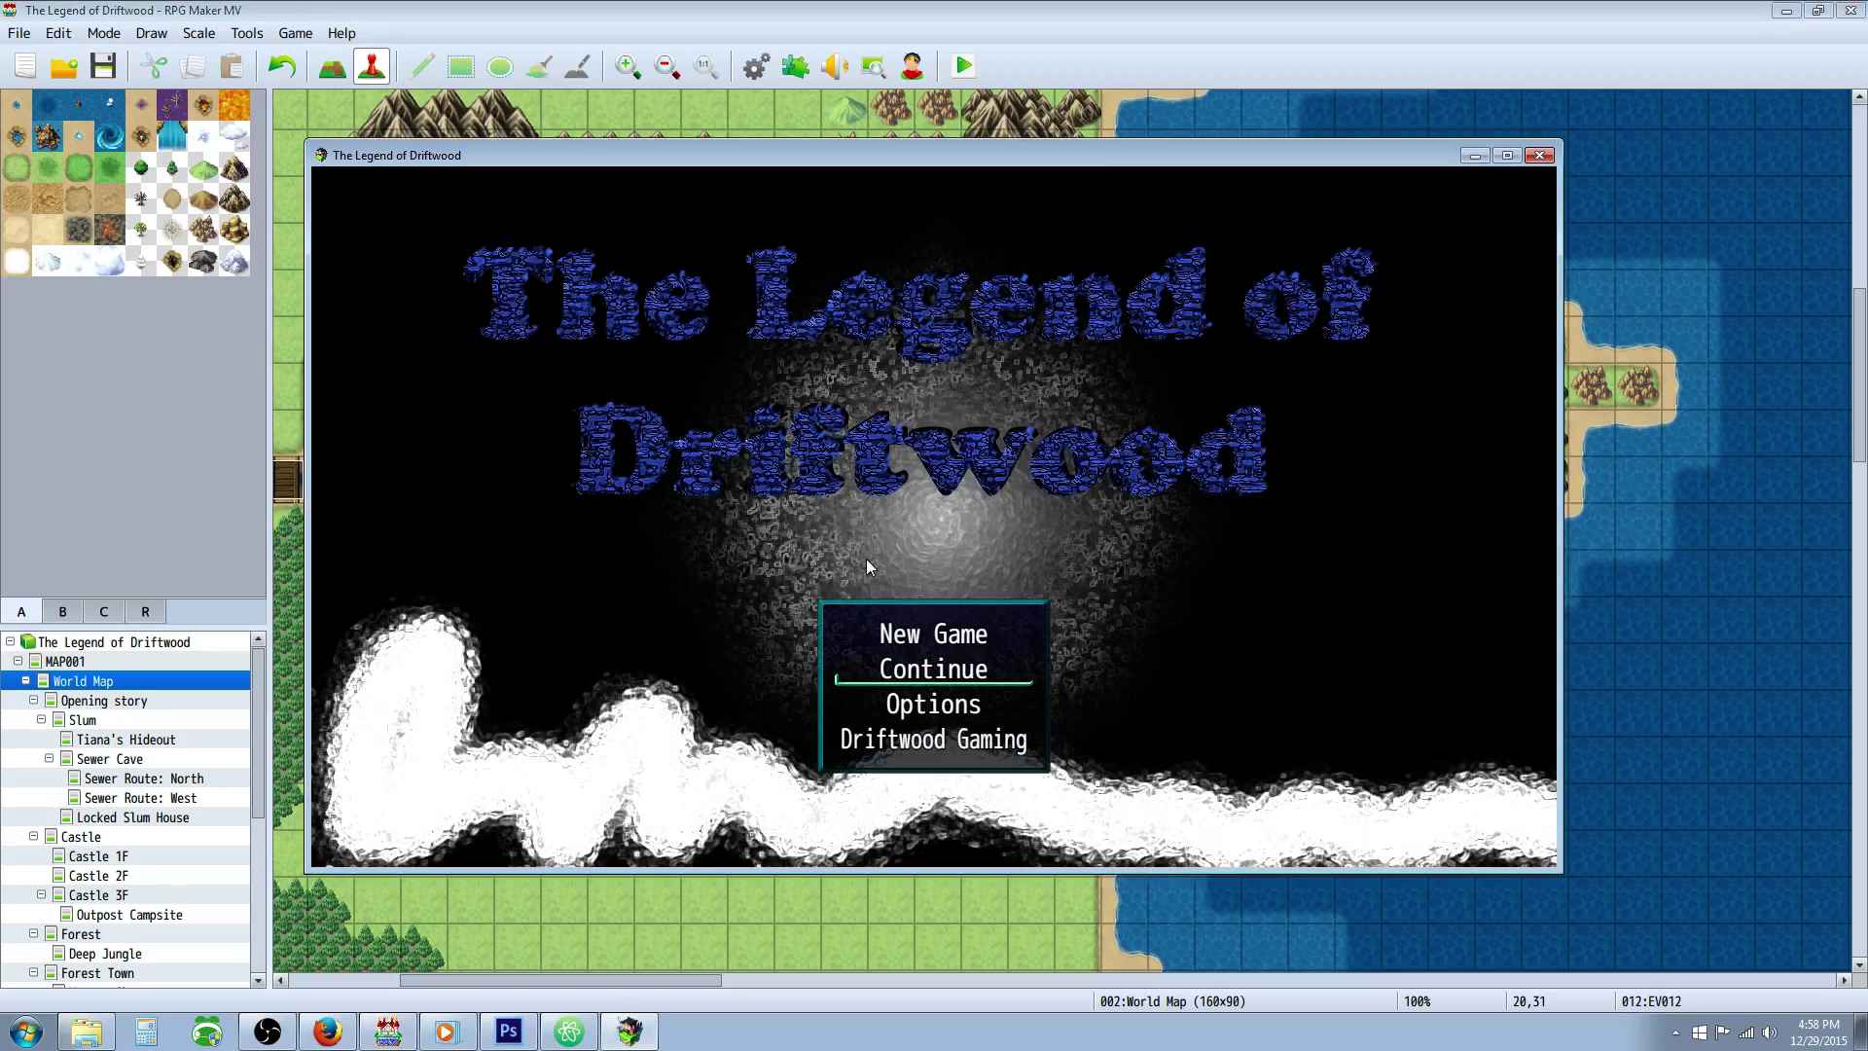
{"action": "key", "text": "Return"}
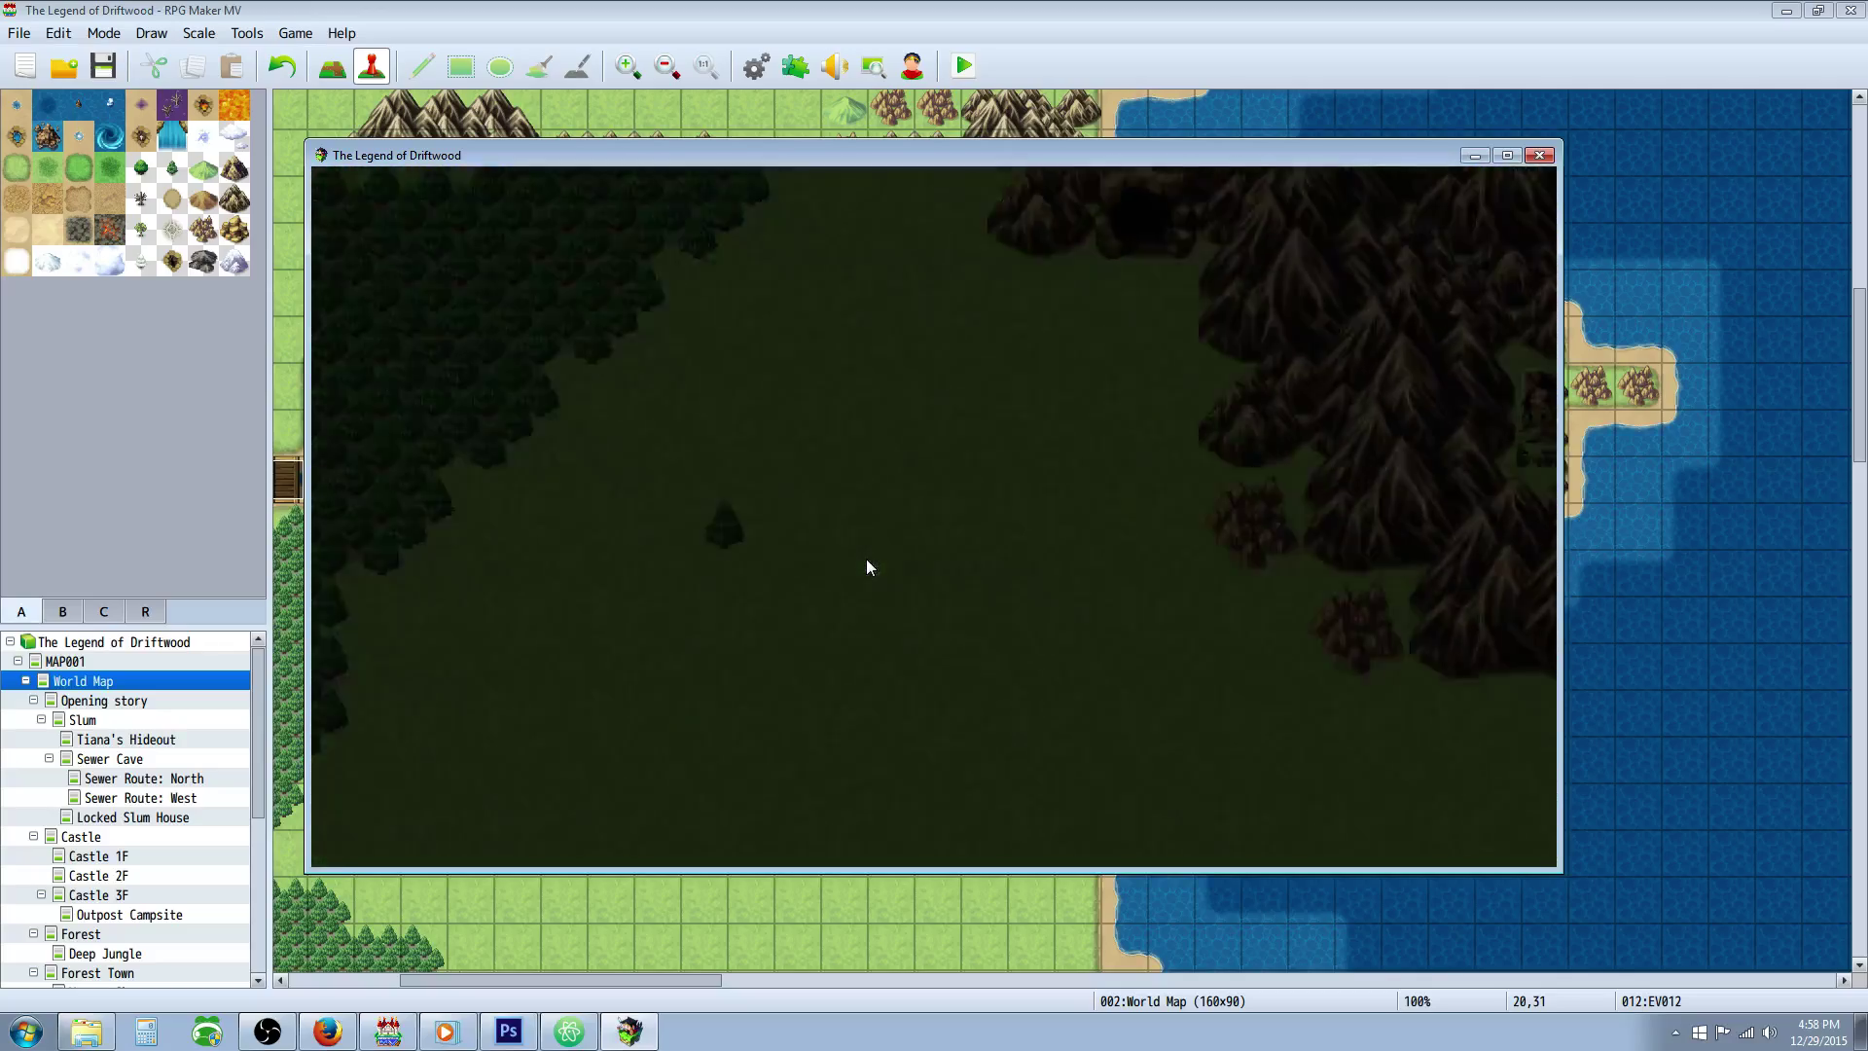
In battle, choose Tech > Assassinate against the Uruk
{"action": "key", "text": "Down"}
{"action": "key", "text": "Return"}
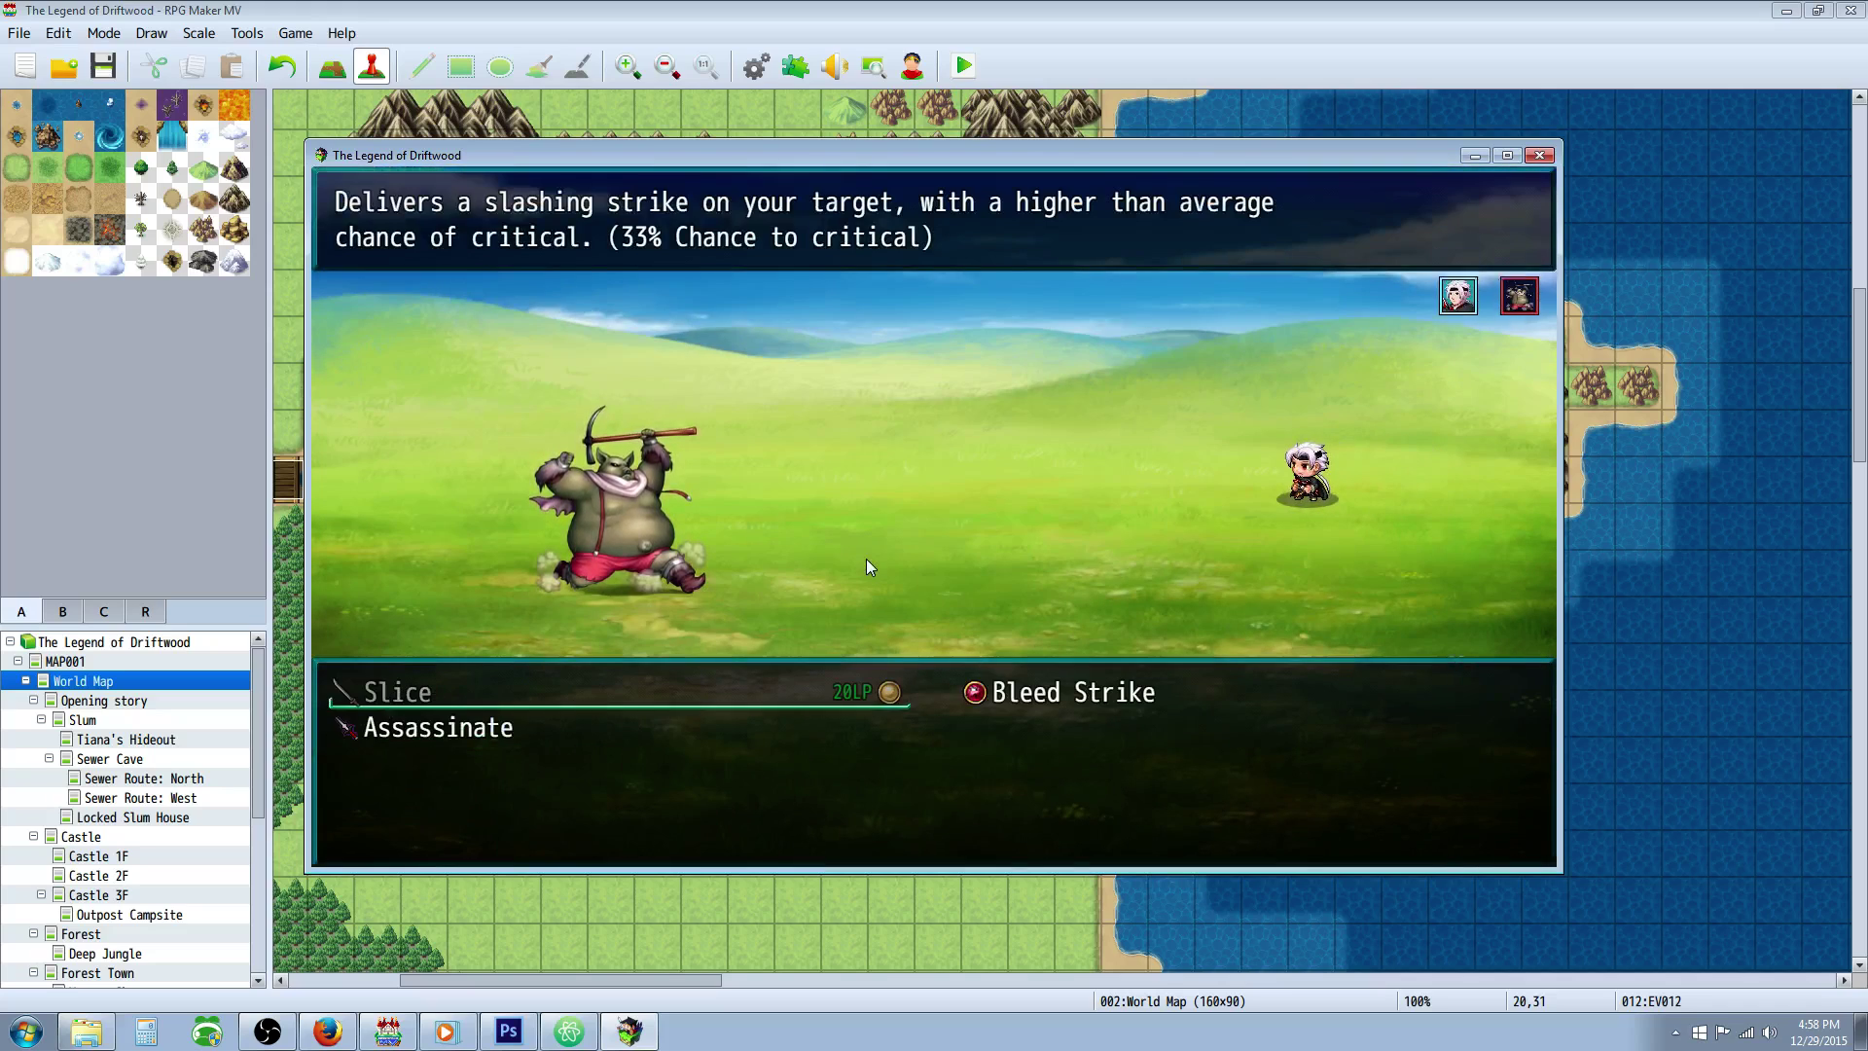
{"action": "key", "text": "Right"}
{"action": "key", "text": "Left"}
{"action": "key", "text": "Down"}
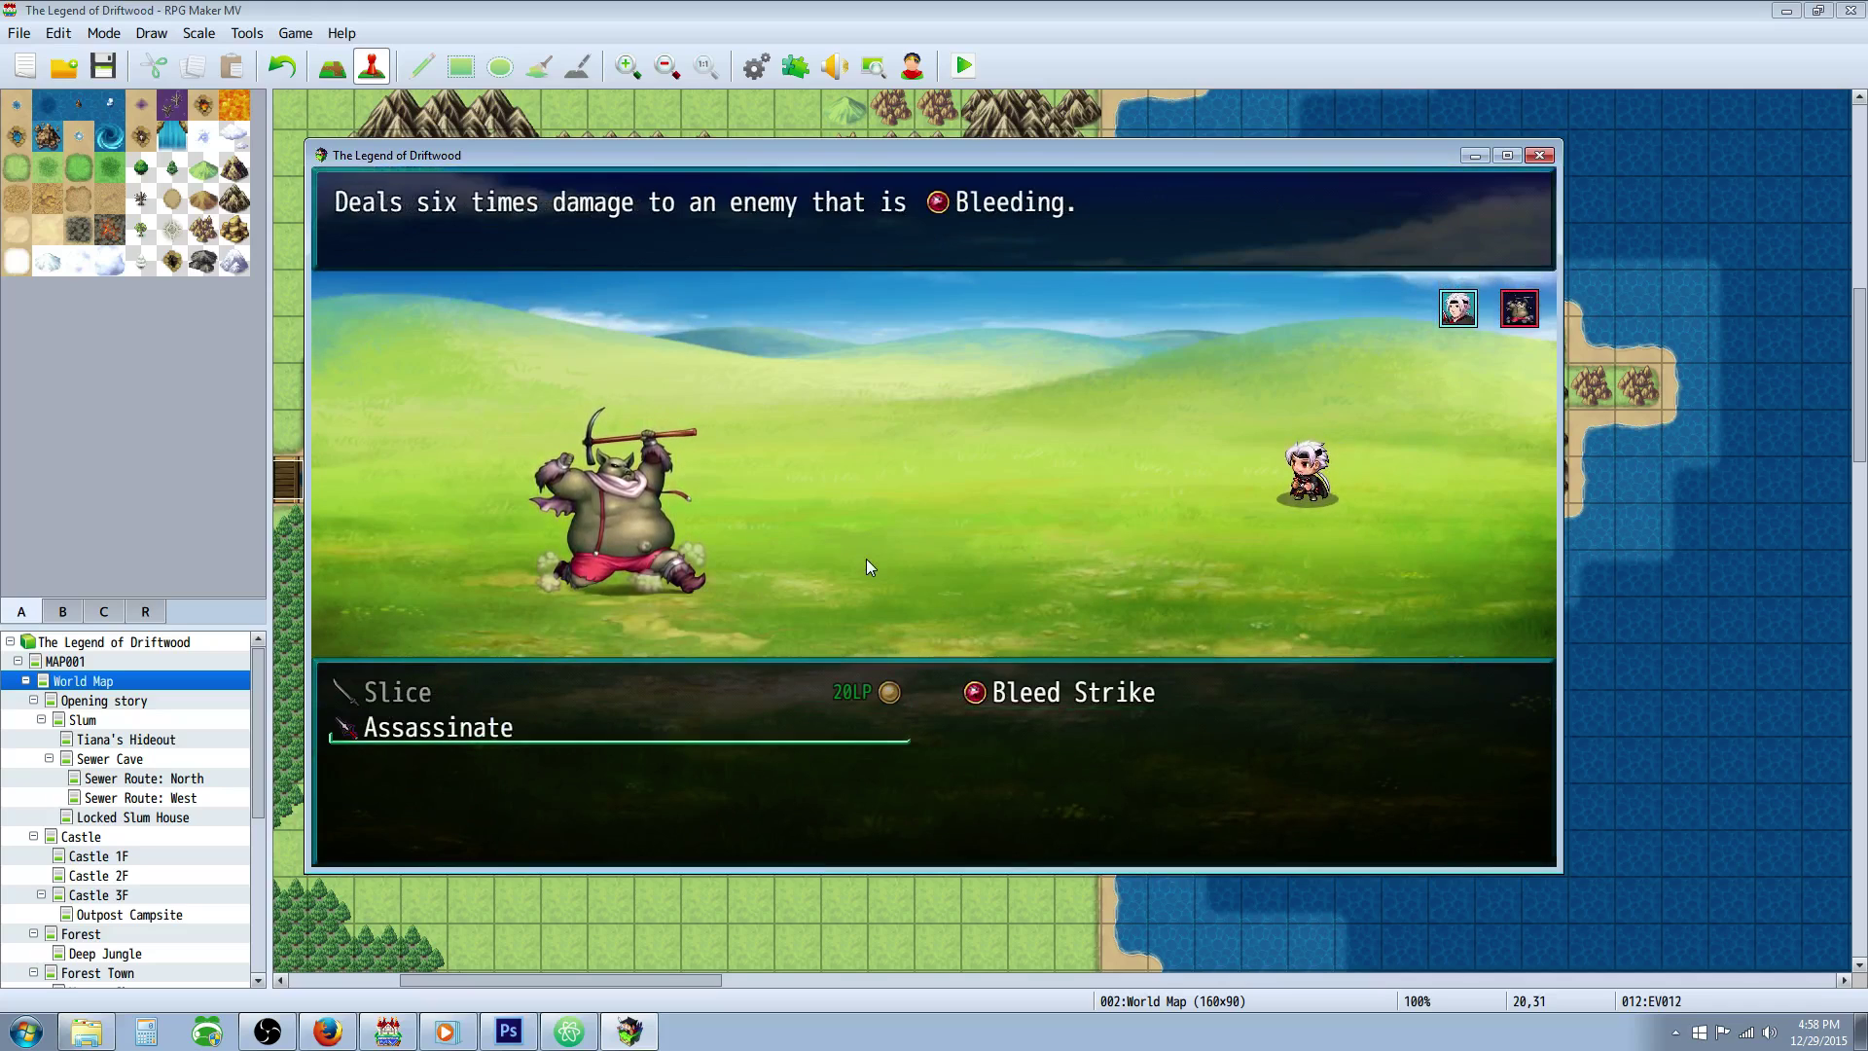
{"action": "key", "text": "Return"}
{"action": "key", "text": "Return"}
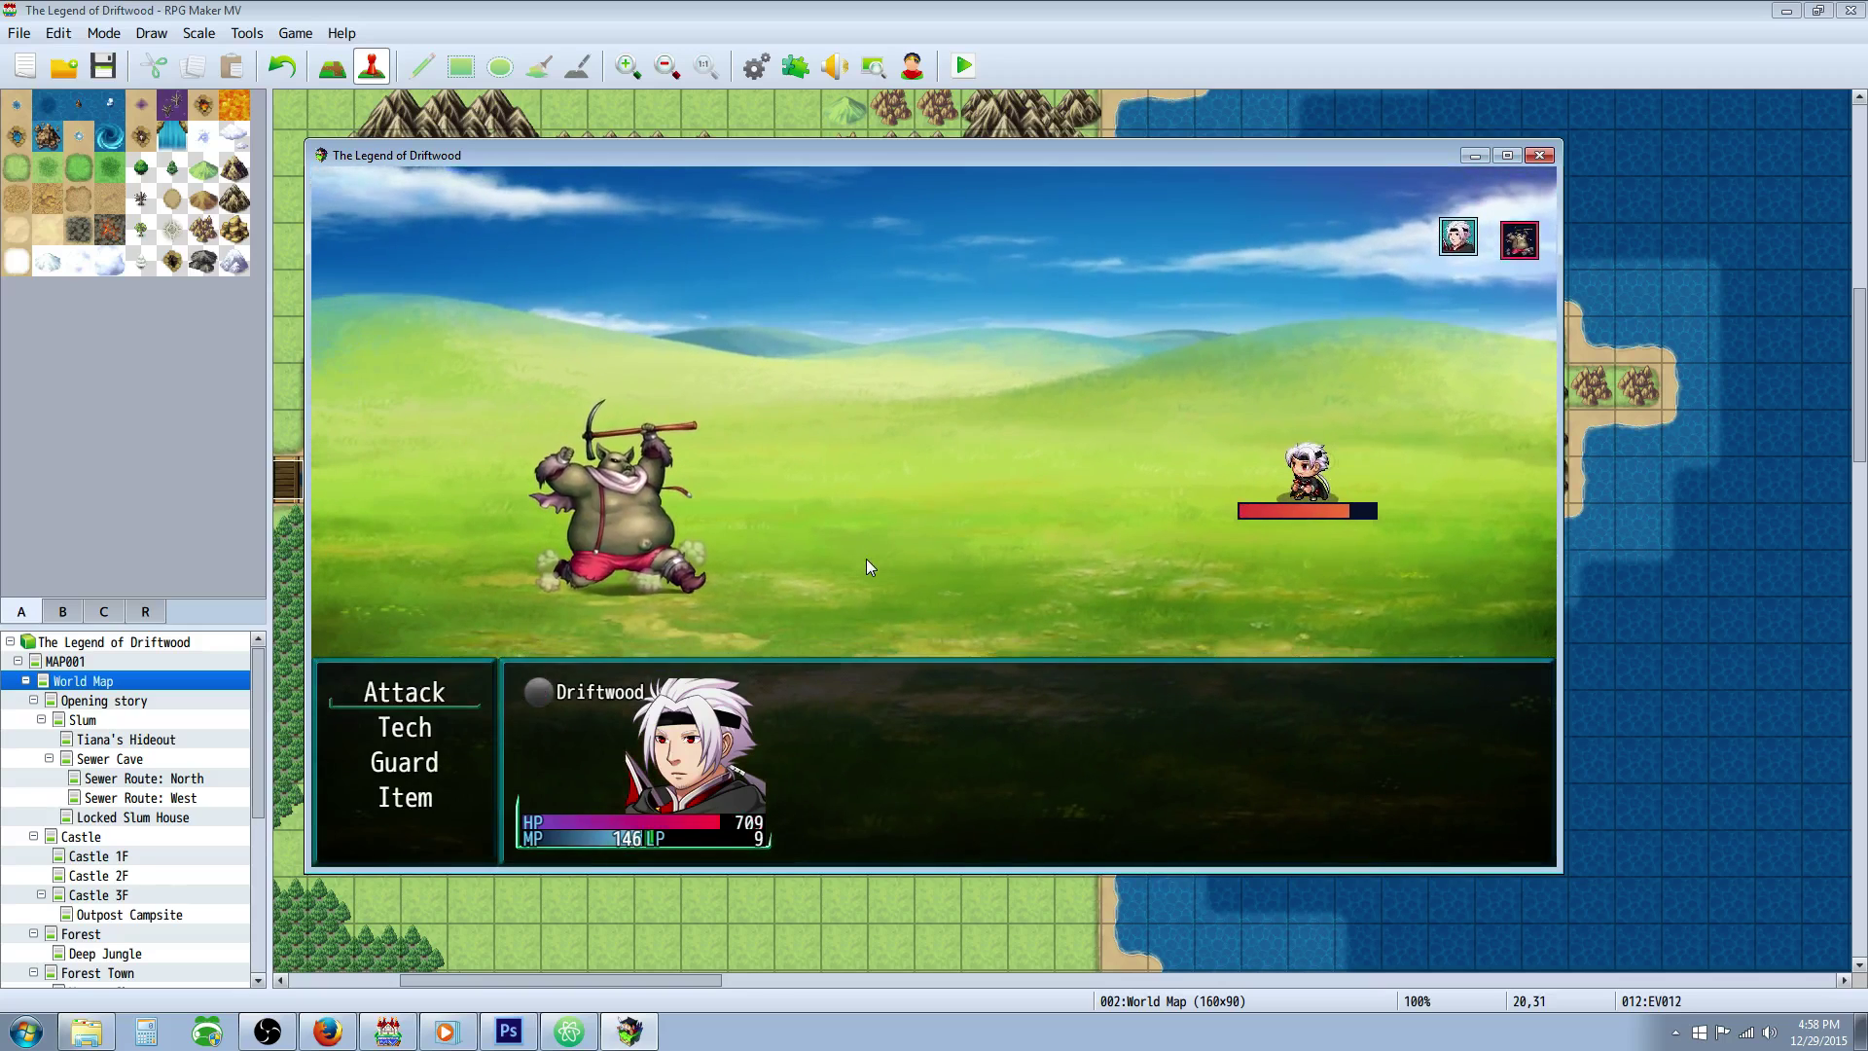
Use Tech > Bleed Strike on the Uruk to inflict Bleeding
{"action": "key", "text": "Return"}
{"action": "key", "text": "Right"}
{"action": "key", "text": "Return"}
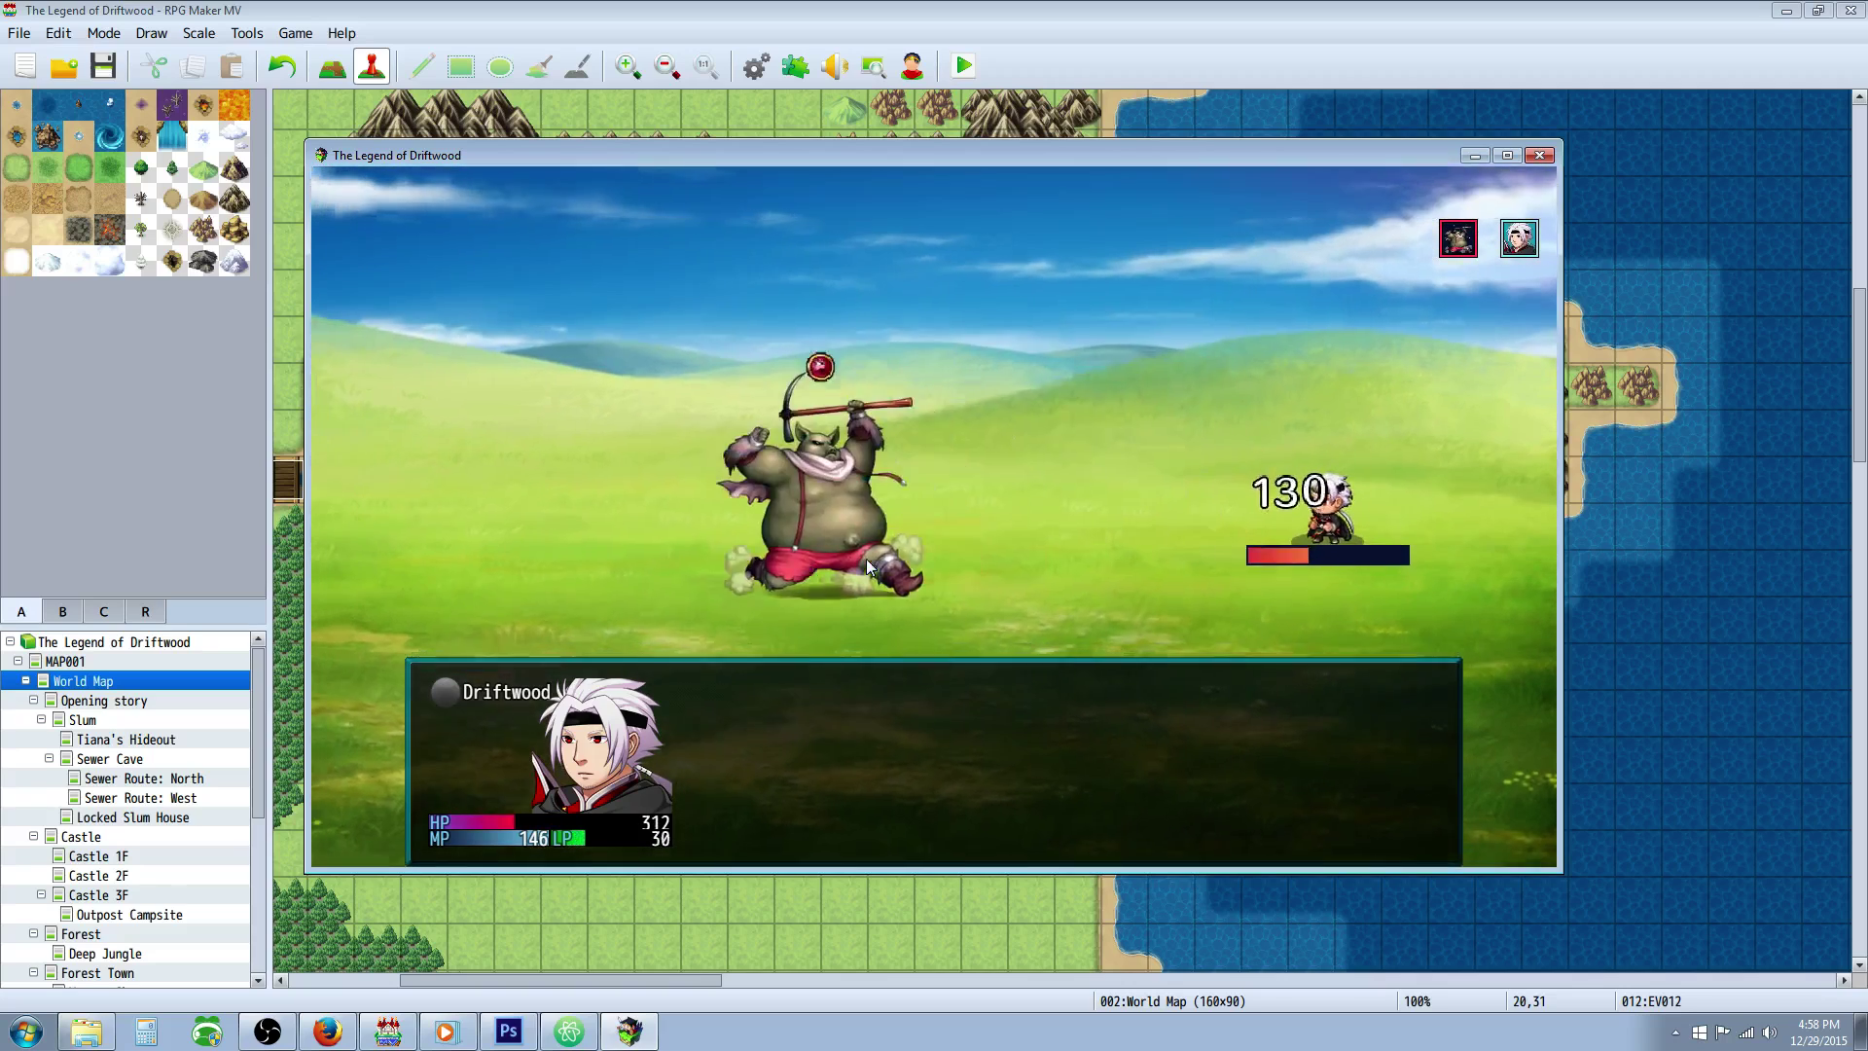
Next turn, use Tech > Assassinate on the Bleeding Uruk to win the battle
{"action": "key", "text": "Return"}
{"action": "key", "text": "Left"}
{"action": "key", "text": "Down"}
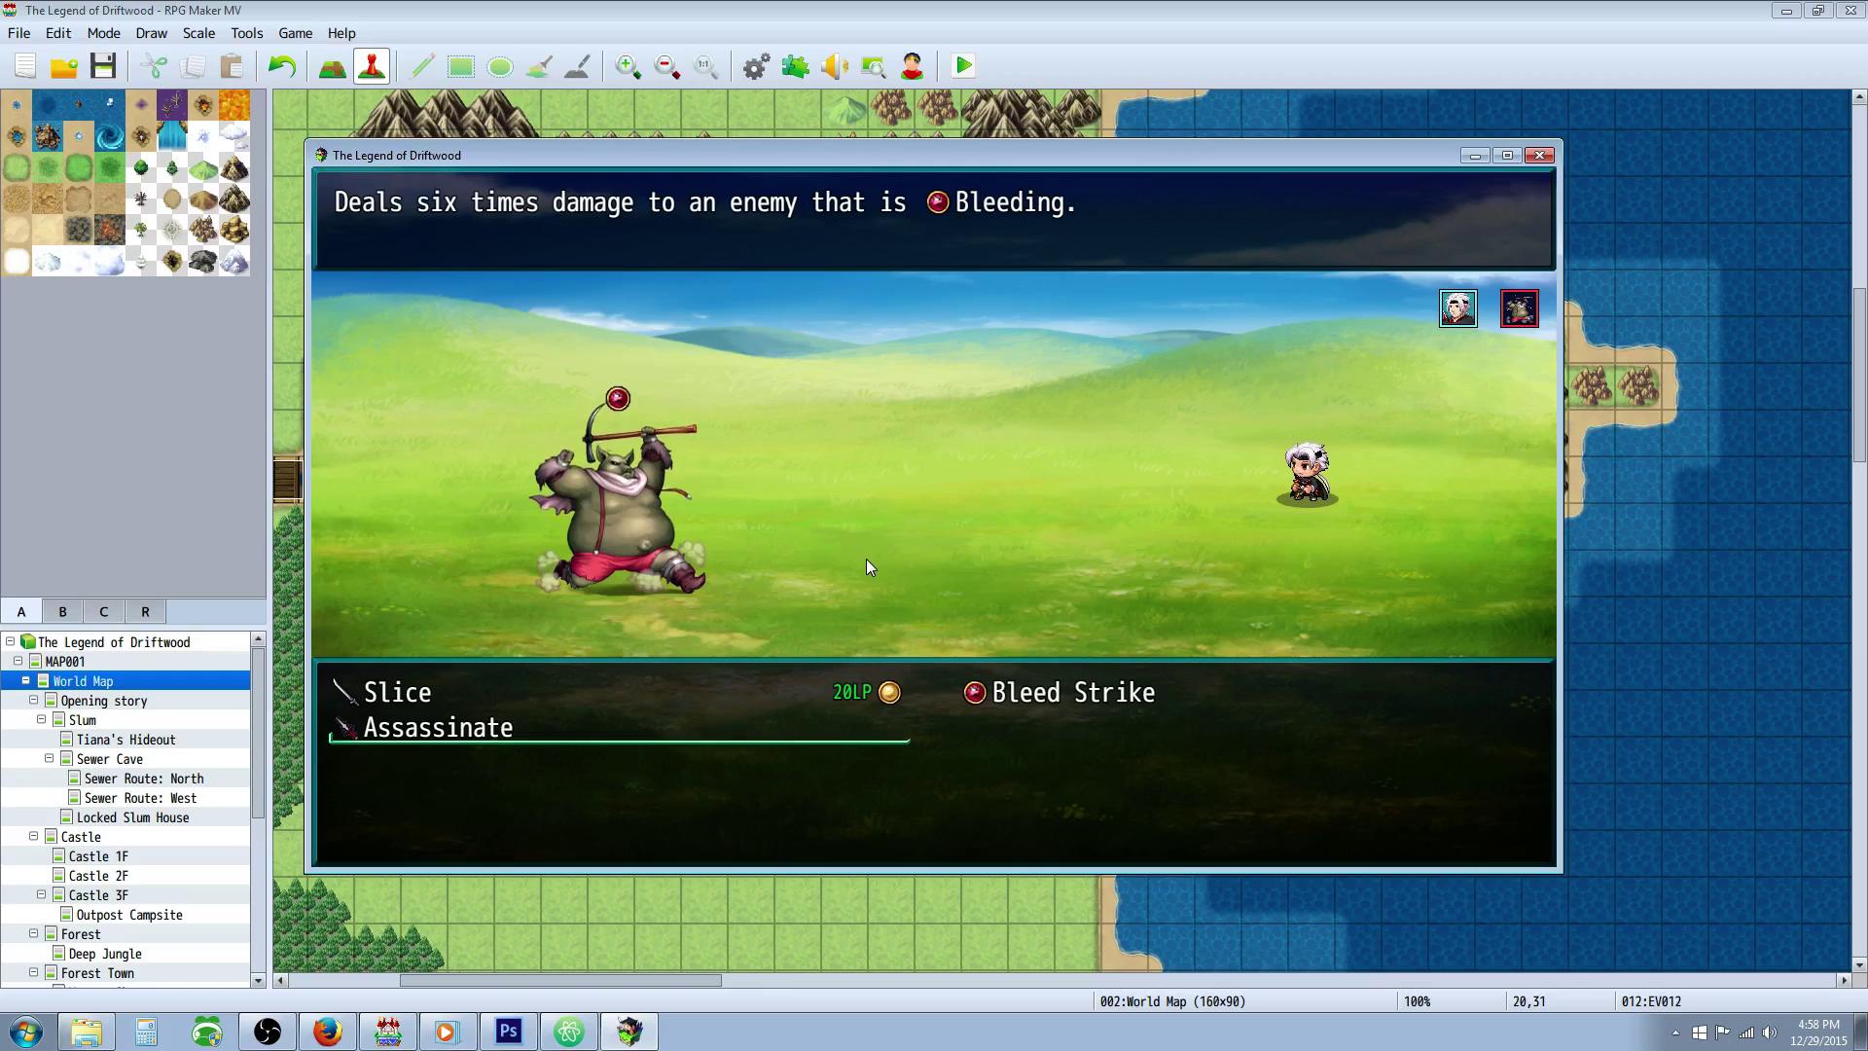
{"action": "key", "text": "Escape"}
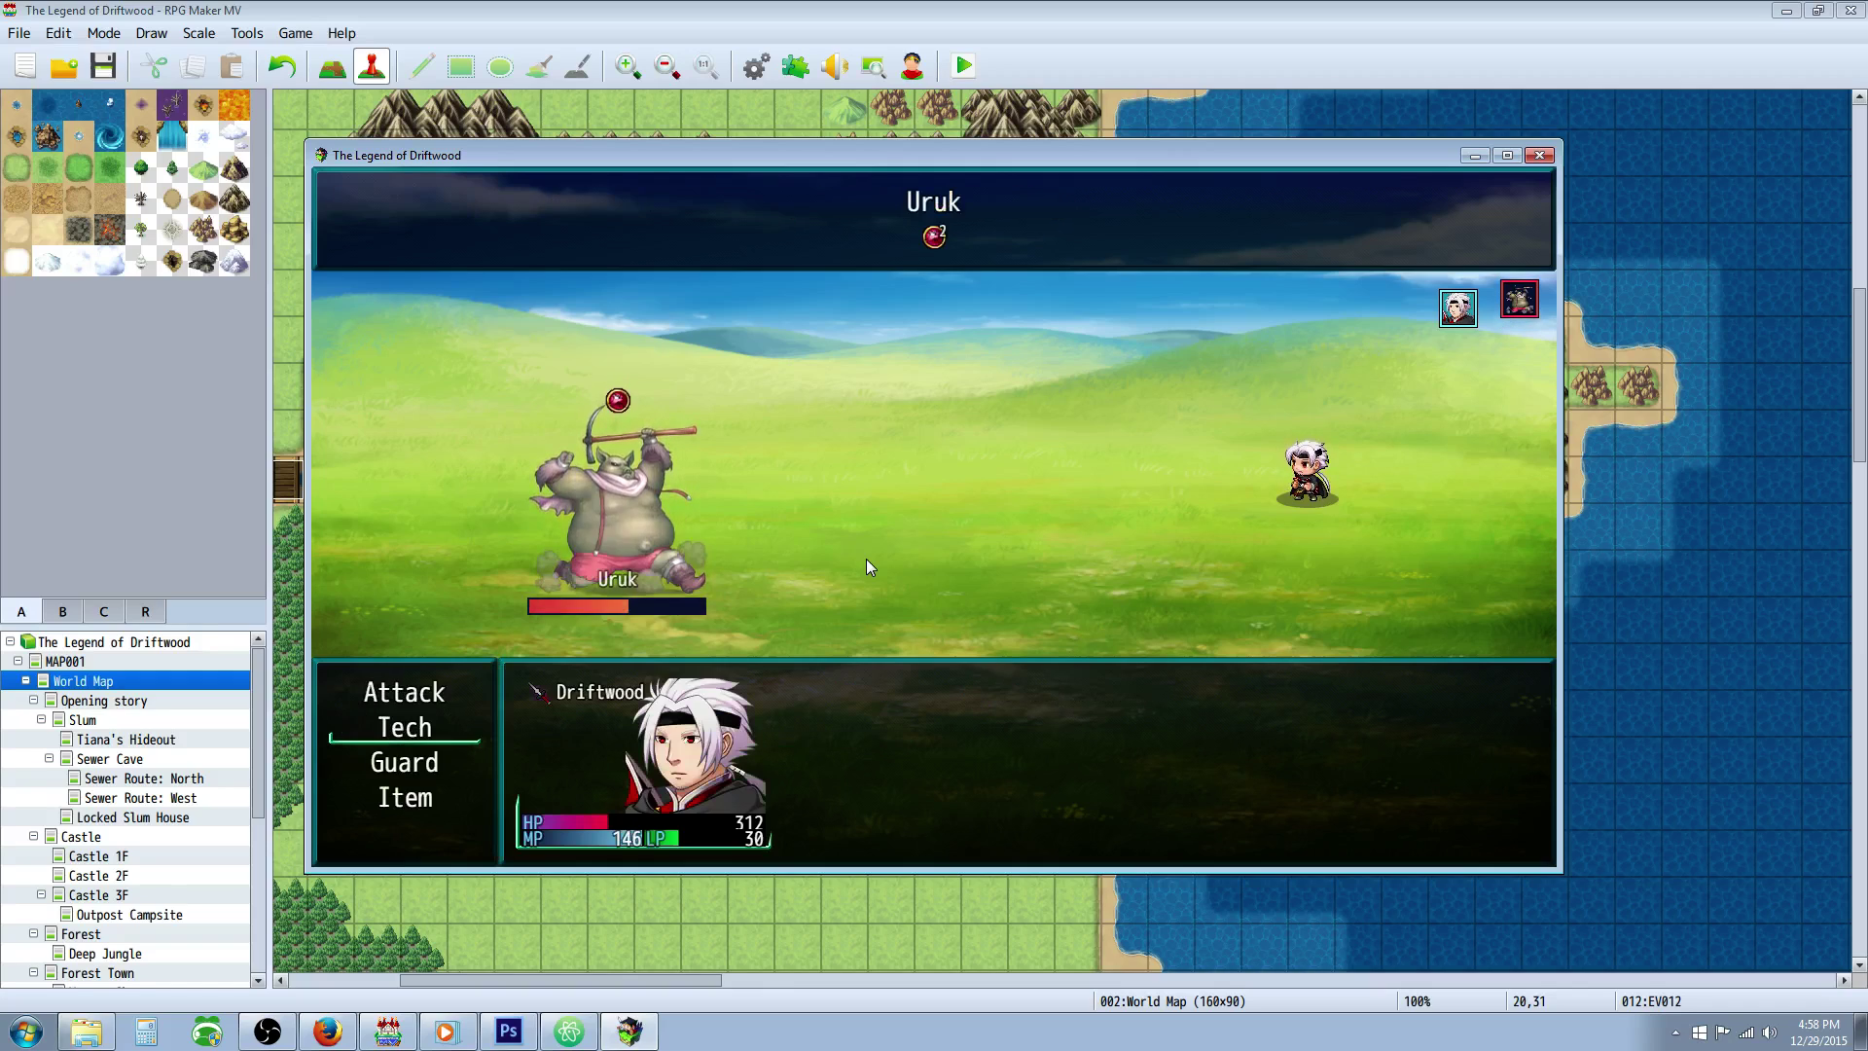
{"action": "key", "text": "Return"}
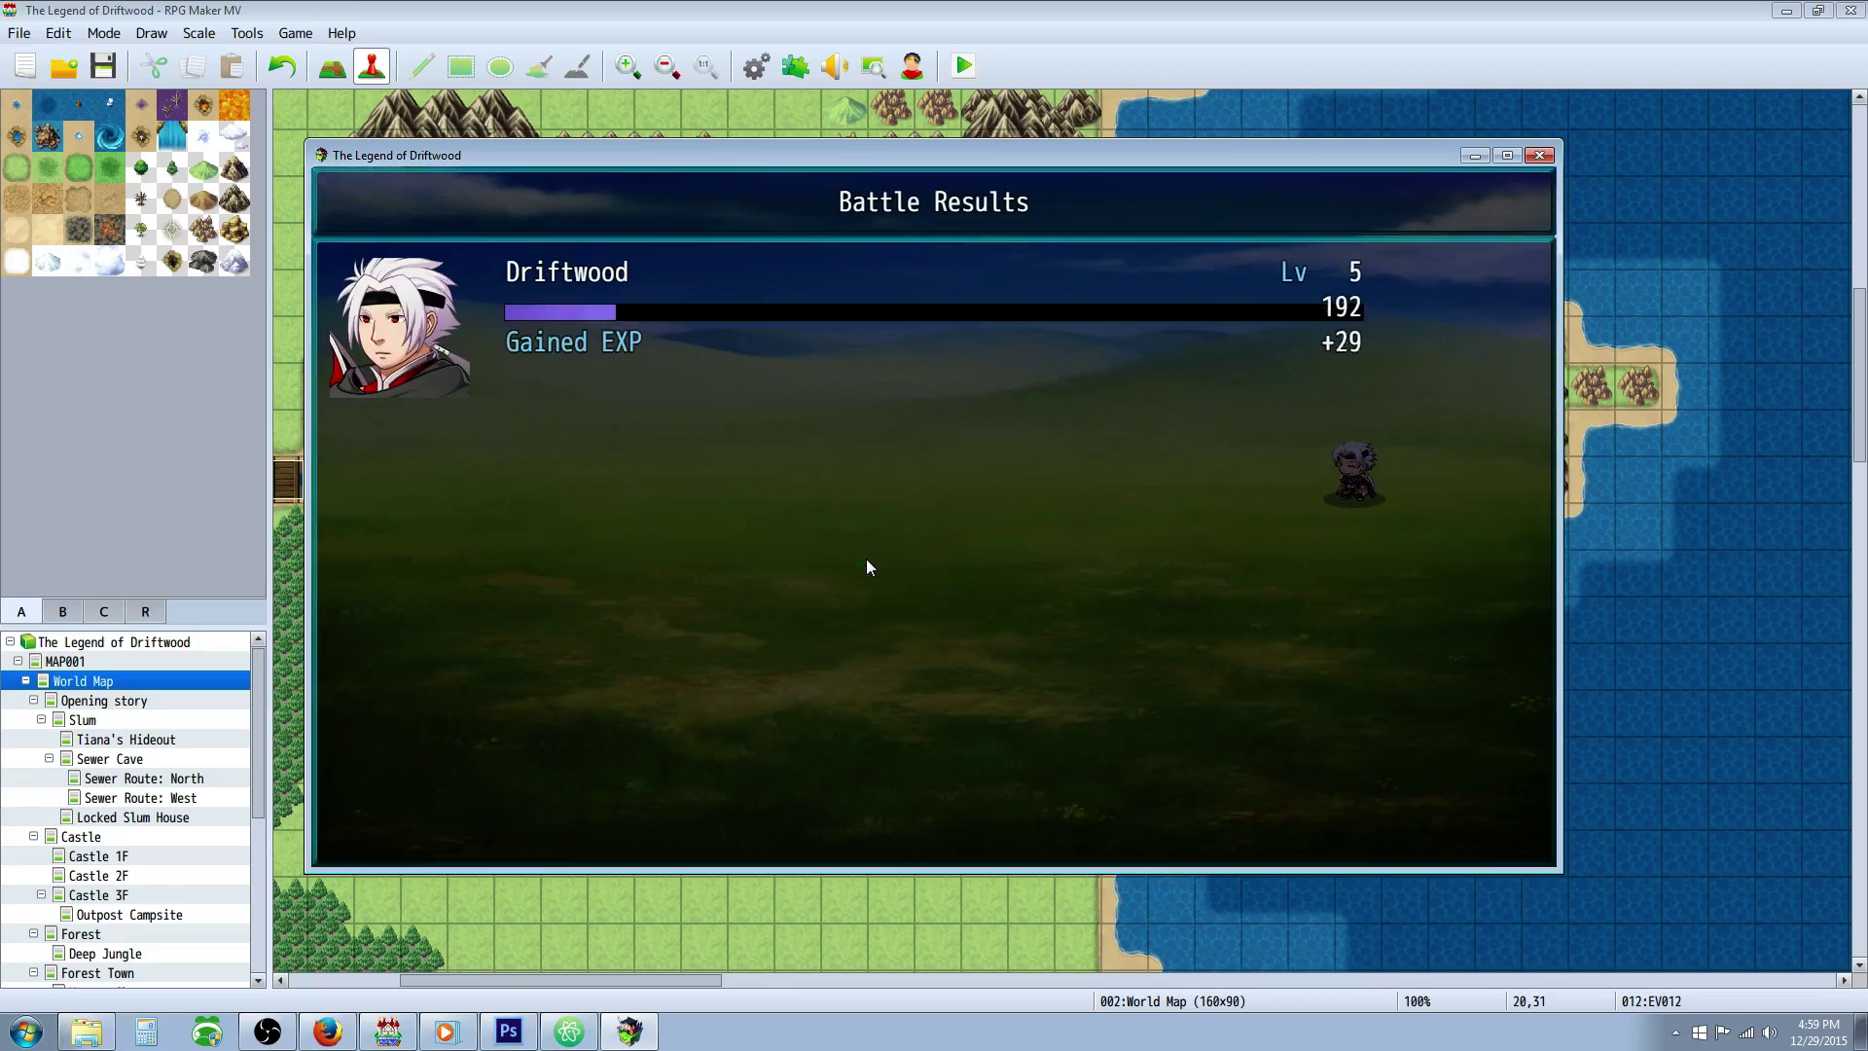
Close the playtest window and return to YouTube Studio's Comments page in Firefox
{"action": "left_click", "coordinate": [1540, 156]}
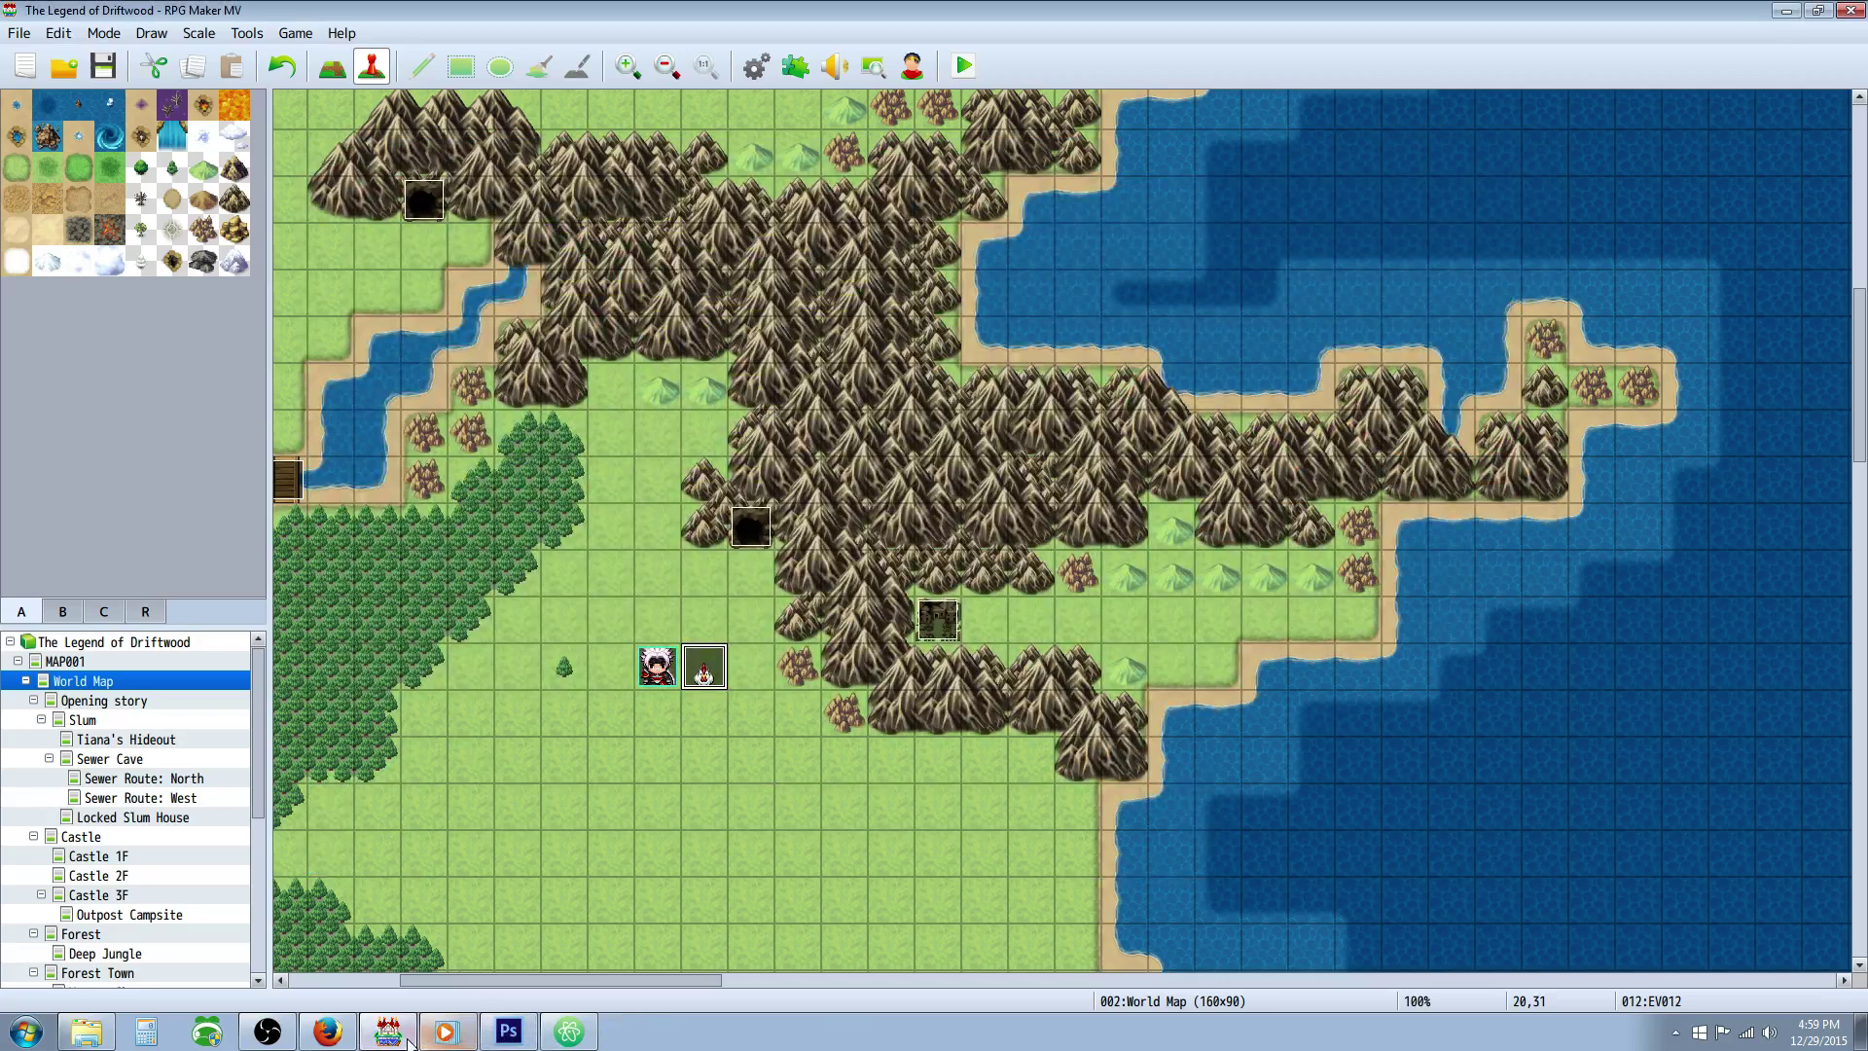
{"action": "left_click", "coordinate": [327, 1031]}
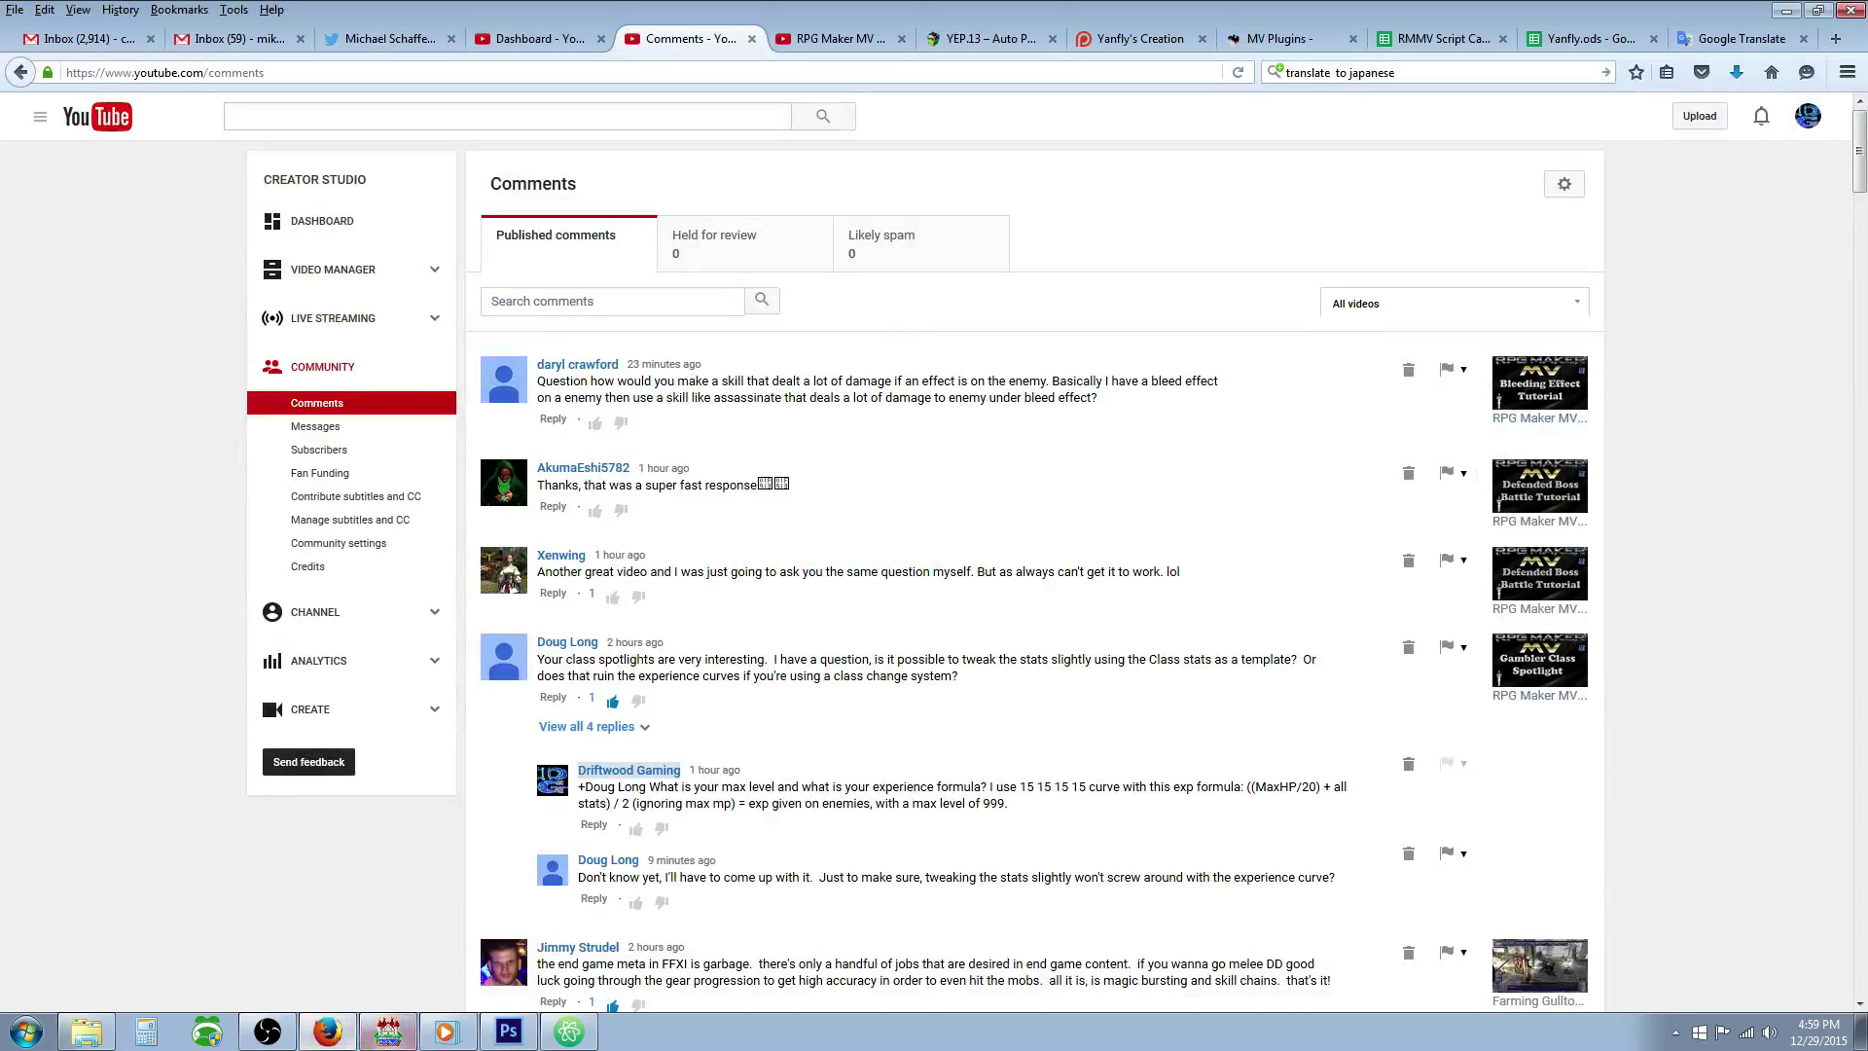